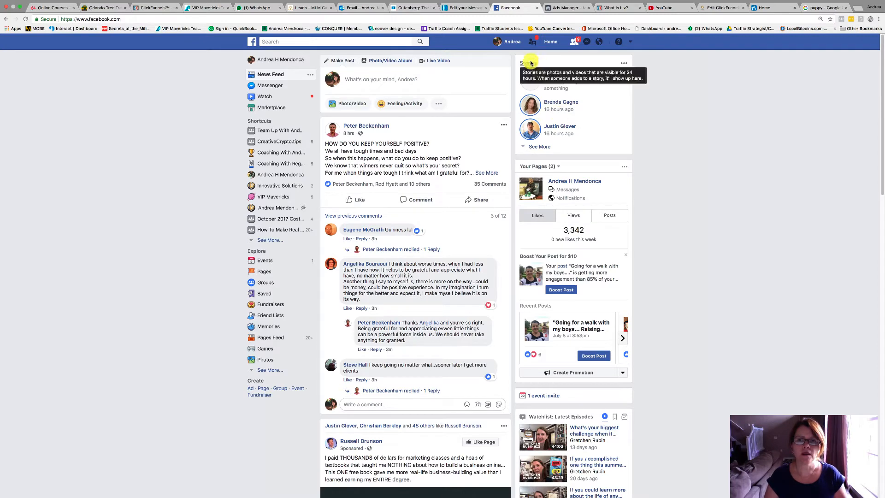
# Open the DIY Work At Home business in Business Manager
pyautogui.click(550, 41)
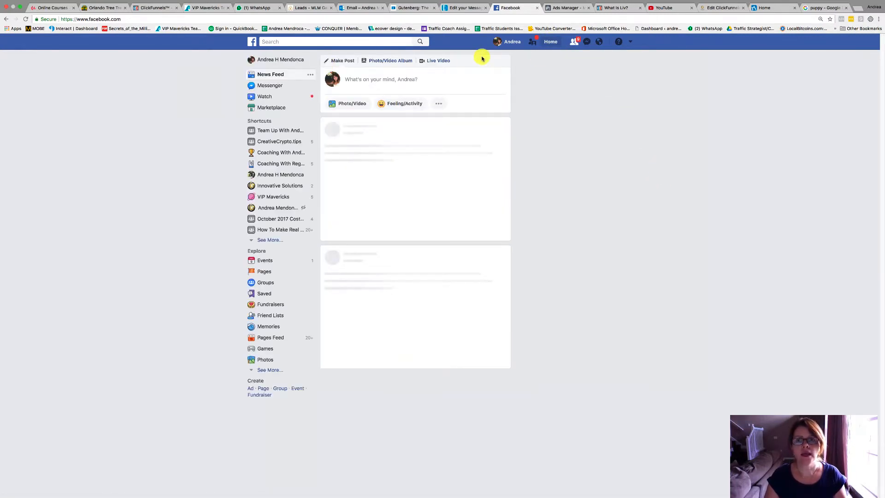
pyautogui.click(631, 41)
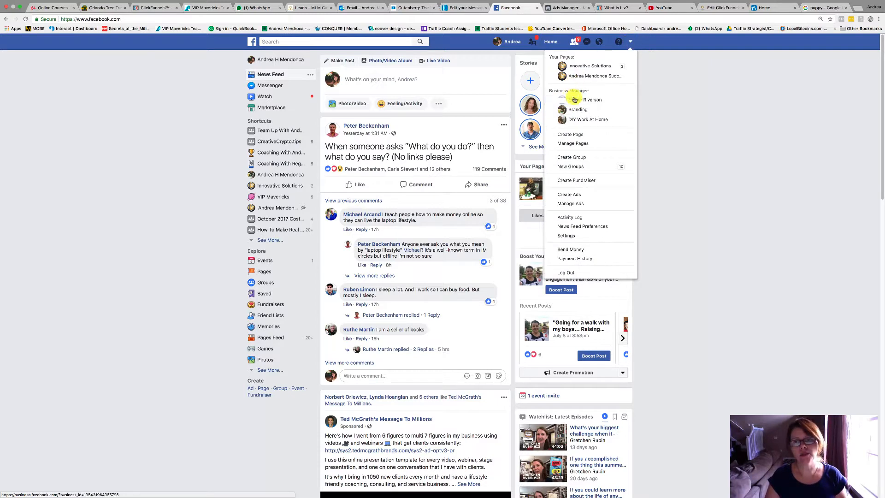
pyautogui.click(588, 120)
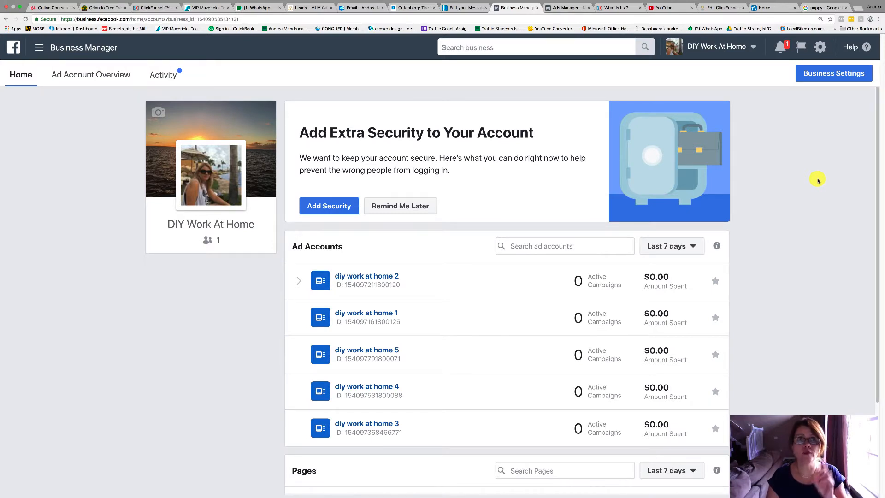
# Open the "diy work at home 2" ad account in Ads Manager
pyautogui.scroll(-2, 818, 181)
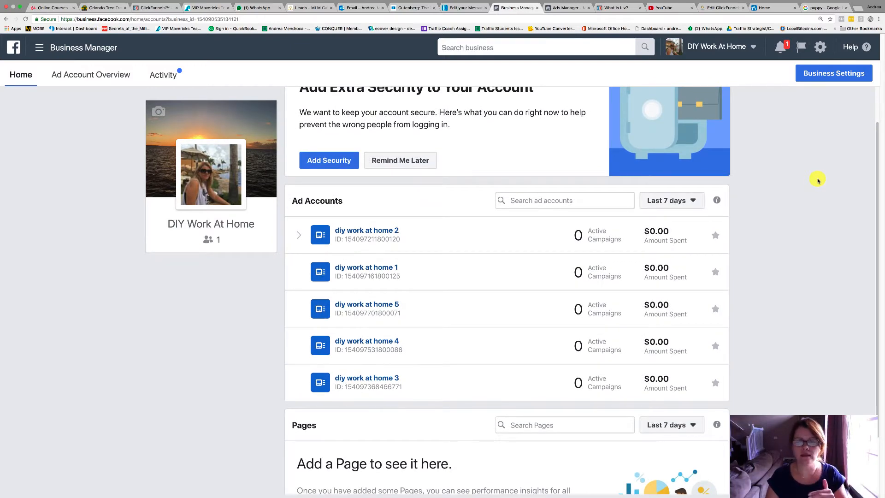
pyautogui.scroll(-3, 817, 180)
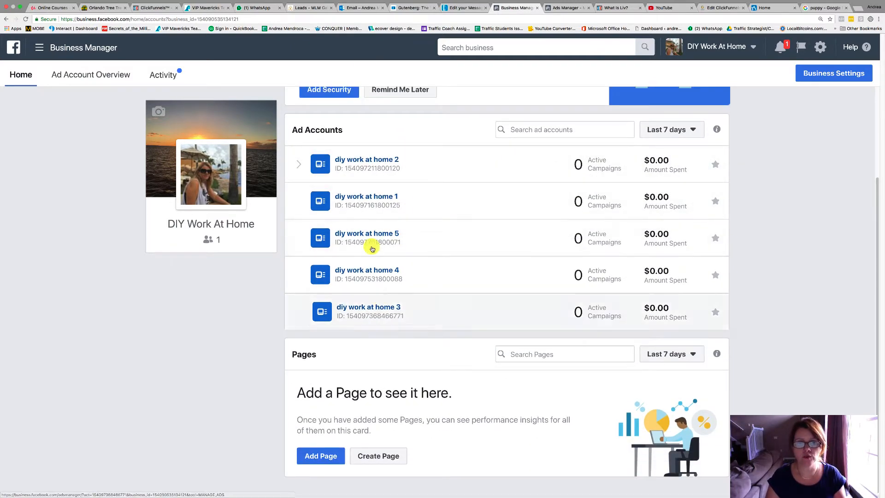
pyautogui.scroll(5, 804, 182)
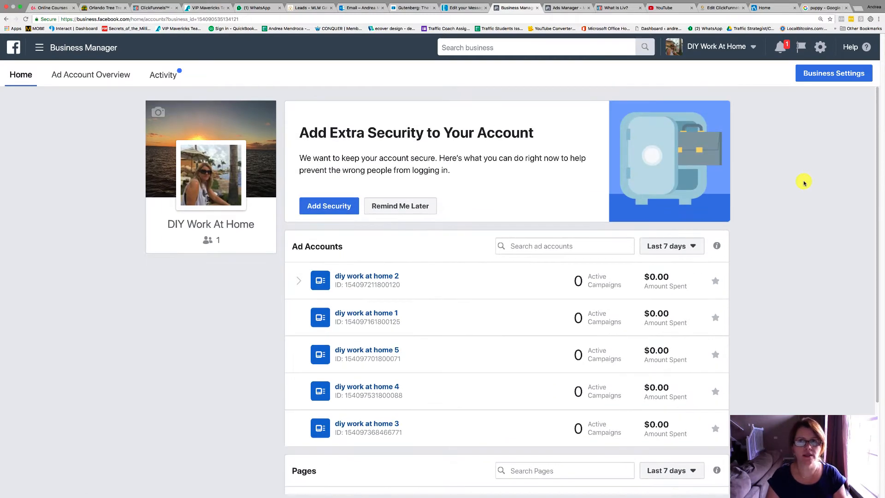
pyautogui.scroll(-5, 804, 182)
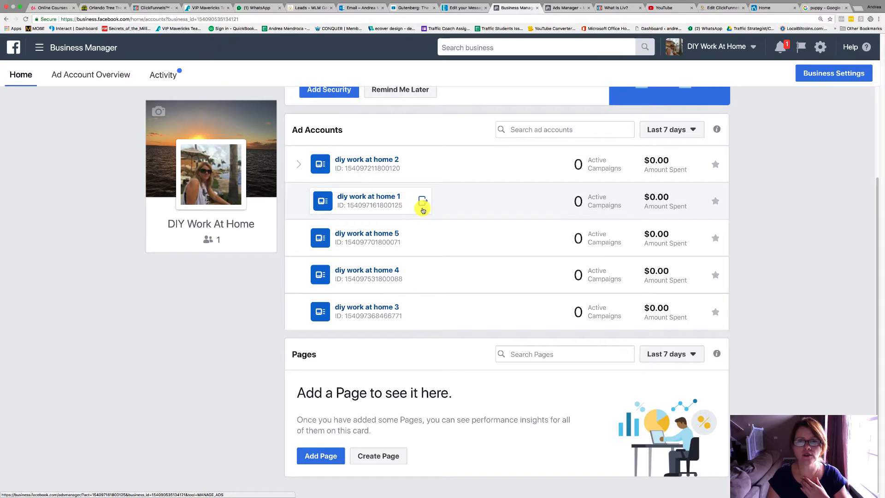
pyautogui.click(359, 167)
pyautogui.click(339, 159)
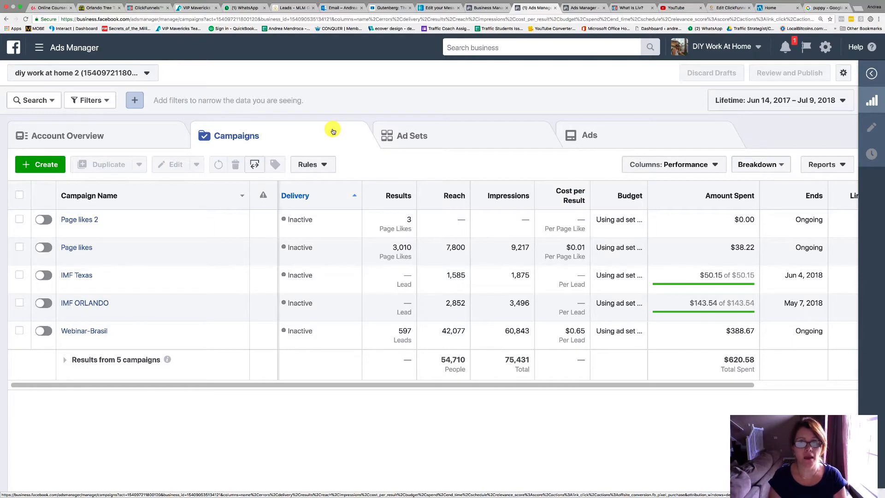
# Start a new campaign instead of continuing the draft, with the Engagement objective and the Page likes type
pyautogui.click(40, 164)
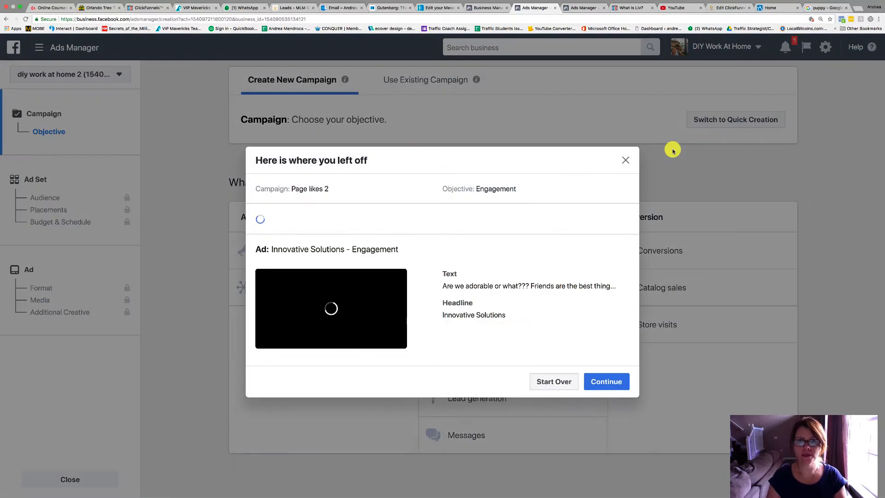
pyautogui.click(551, 440)
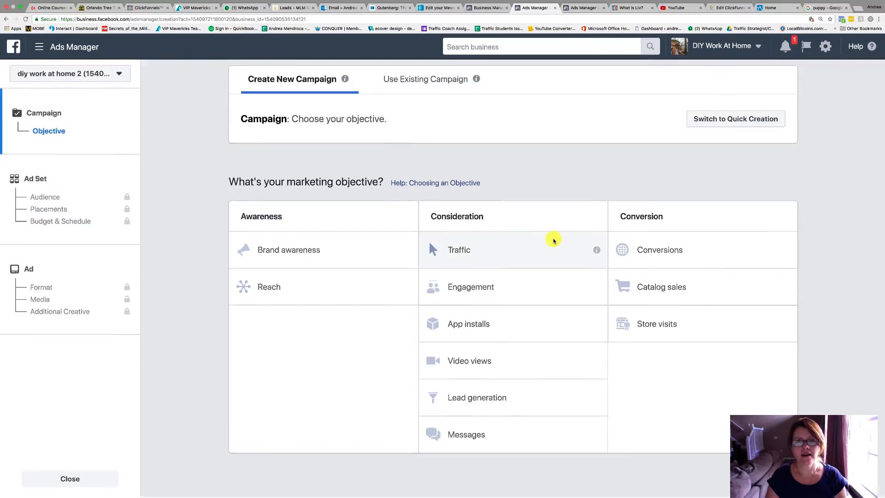
pyautogui.click(470, 294)
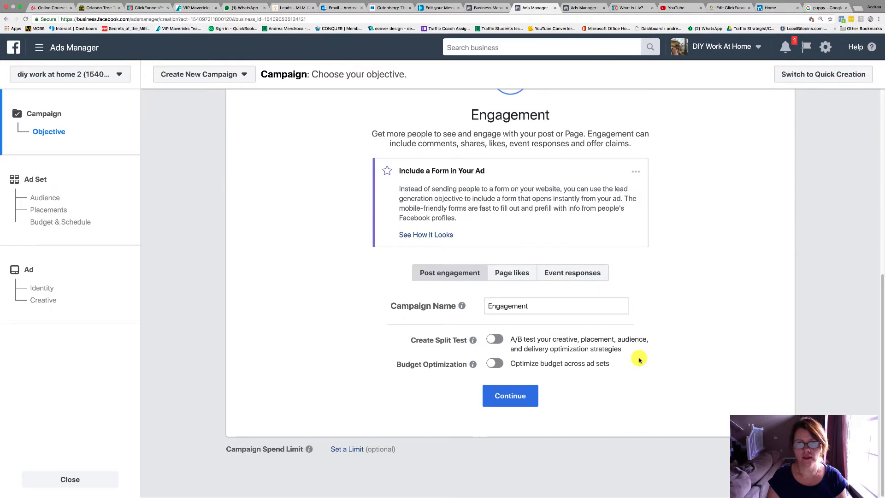
pyautogui.click(509, 273)
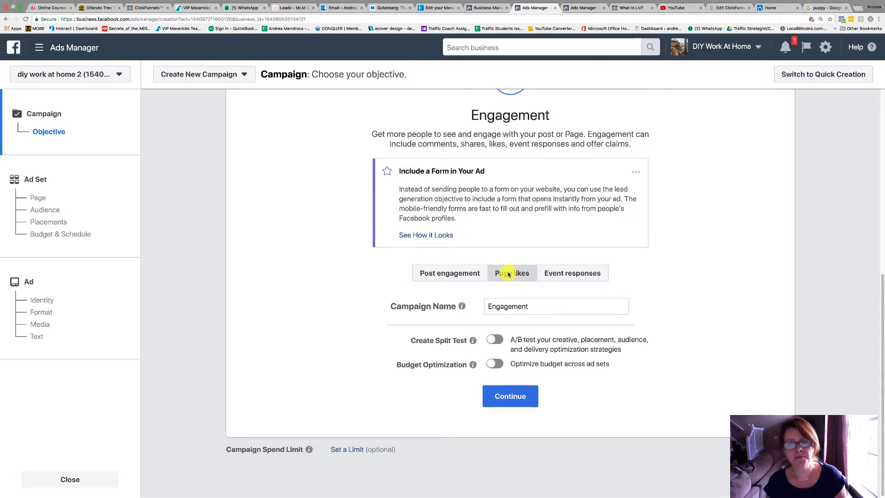
pyautogui.click(509, 274)
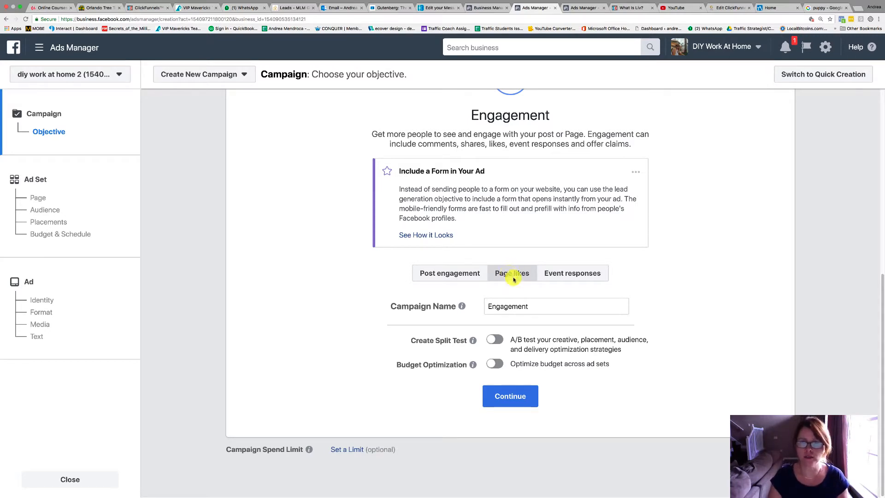
# Name the campaign "Page likes - Innovative Solutions" and continue to the ad set
pyautogui.moveTo(538, 308); pyautogui.dragTo(490, 306)
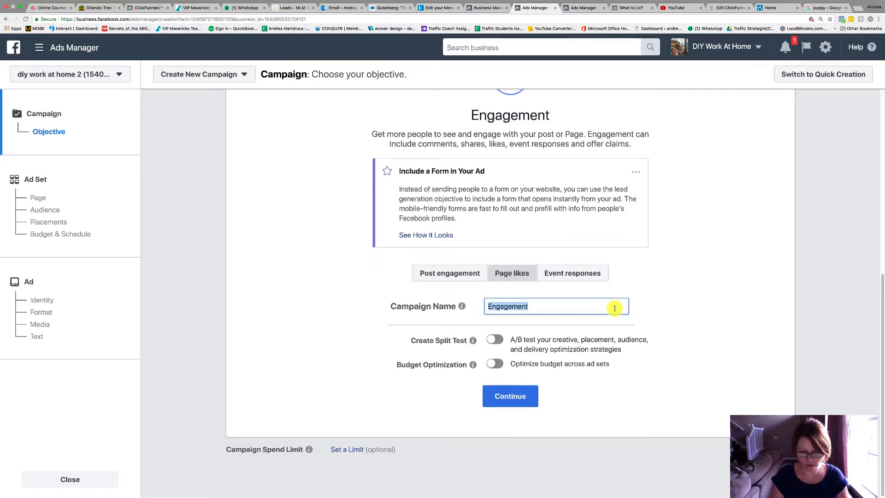
pyautogui.write('Page li')
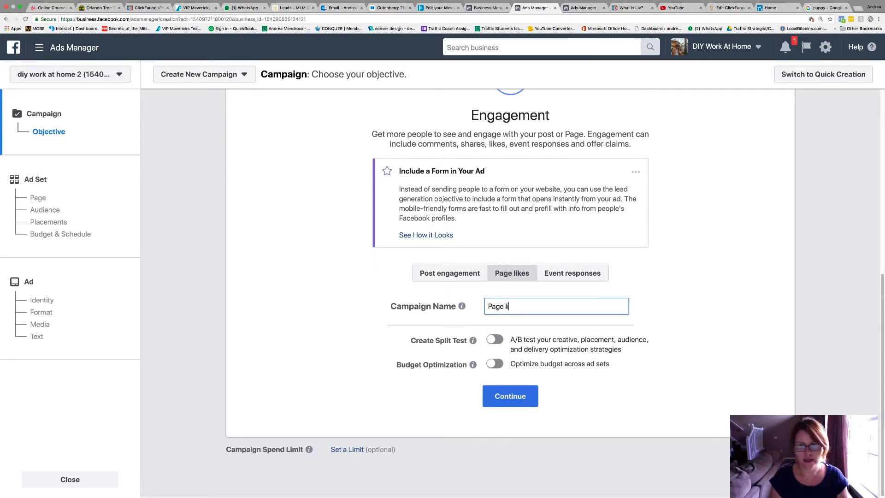
pyautogui.write('kes -')
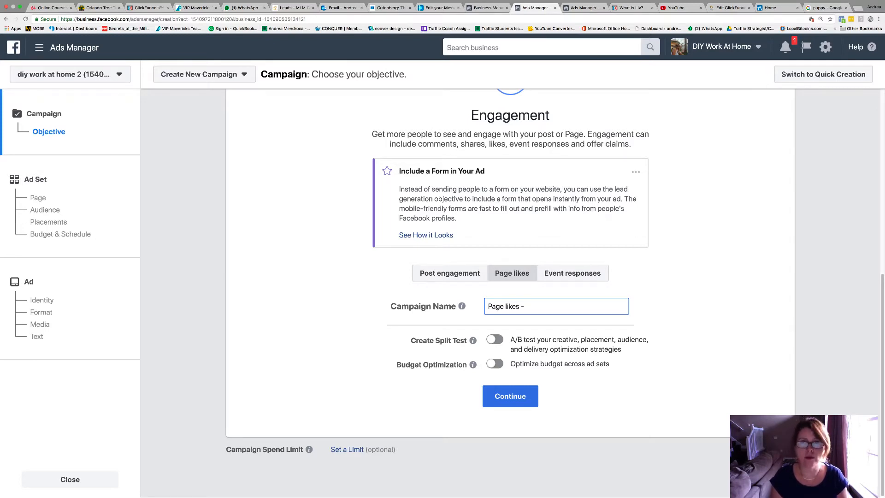
pyautogui.write(' Business')
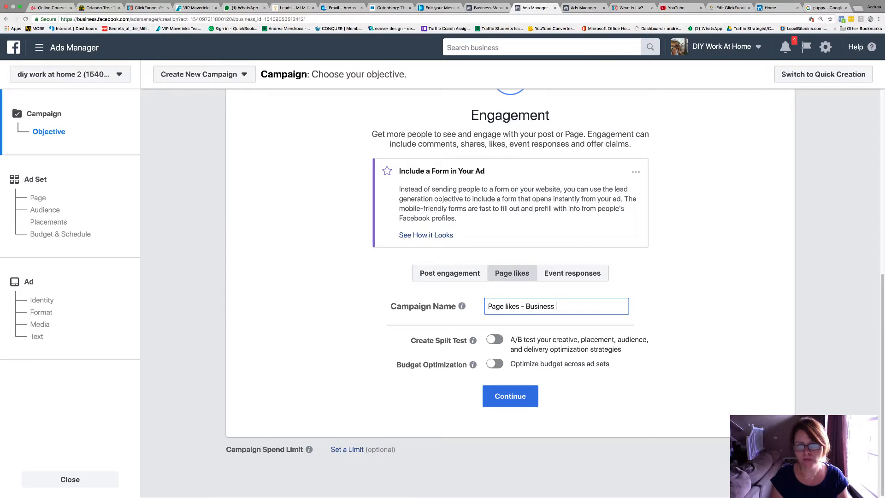
pyautogui.press('BackSpace')
pyautogui.press('BackSpace')
pyautogui.press('BackSpace')
pyautogui.press('BackSpace')
pyautogui.press('BackSpace')
pyautogui.press('BackSpace')
pyautogui.press('BackSpace')
pyautogui.press('BackSpace')
pyautogui.press('BackSpace')
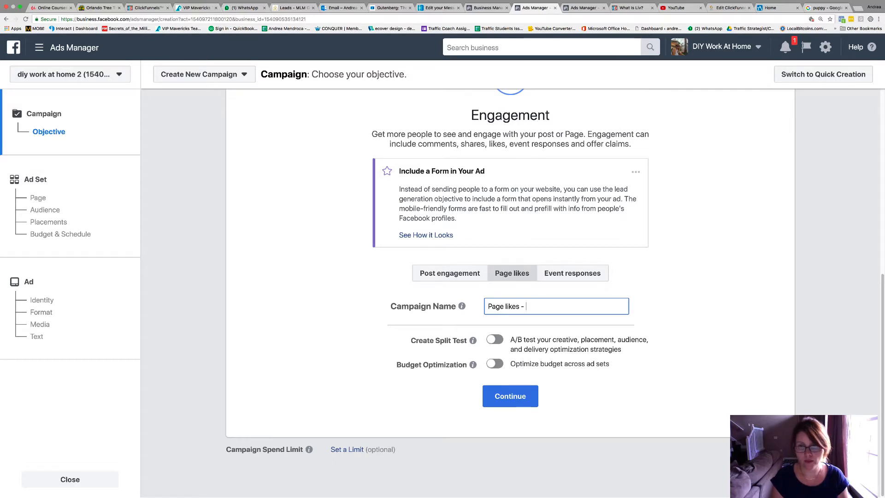
pyautogui.write('Innovative')
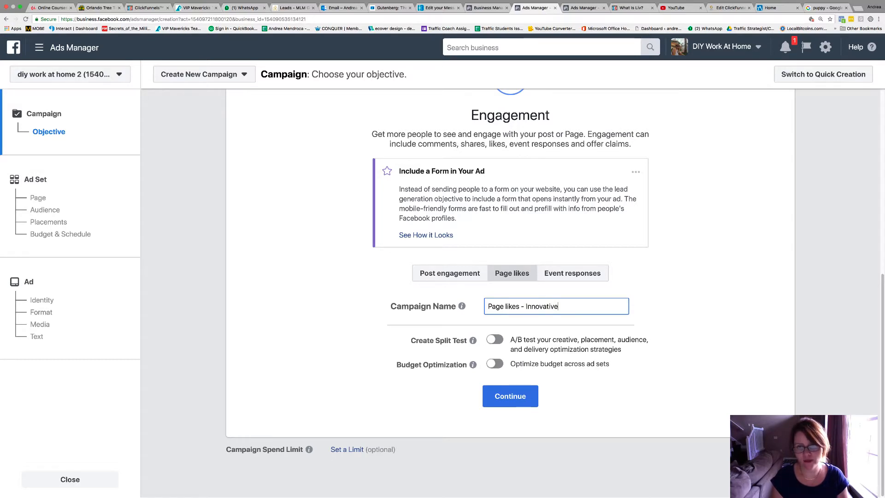
pyautogui.write(' Solutions')
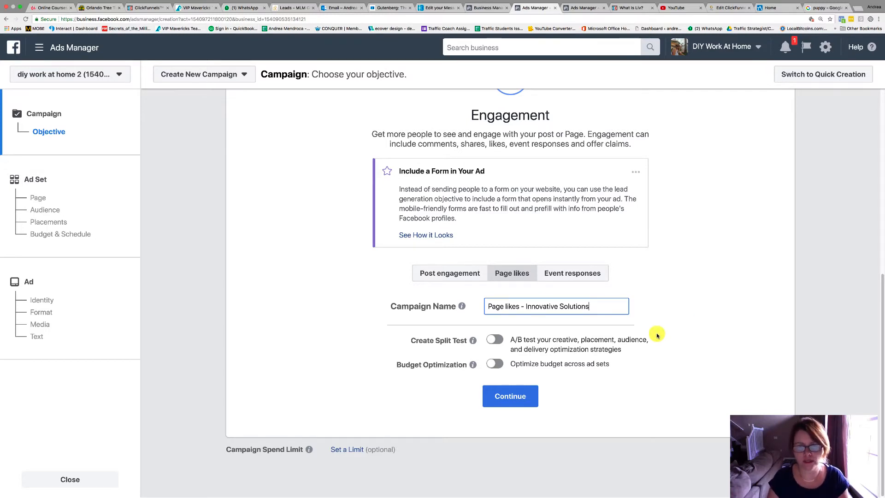
pyautogui.click(514, 397)
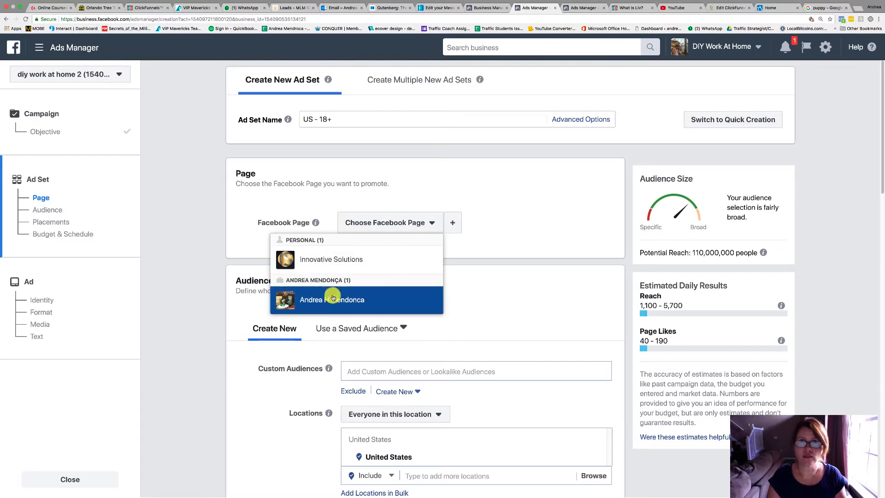
# Choose Innovative Solutions as the promoted Facebook Page and replace the United States audience location with Worldwide
pyautogui.click(314, 259)
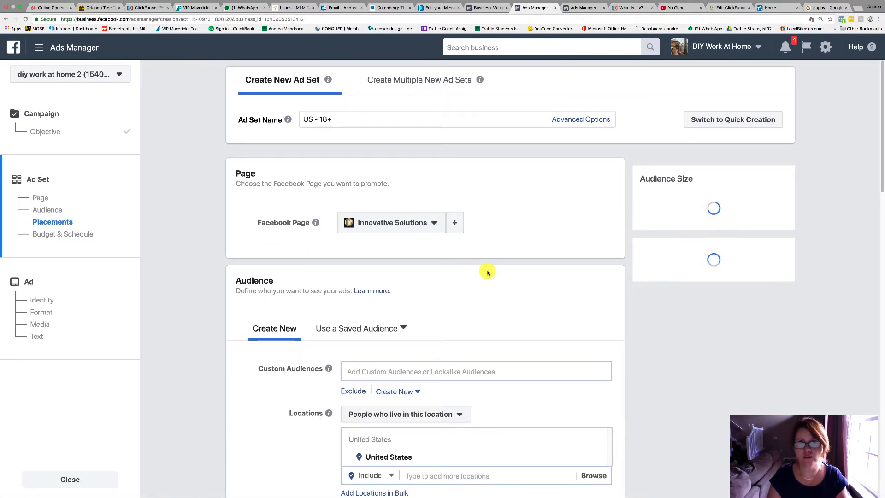
pyautogui.scroll(-5, 487, 272)
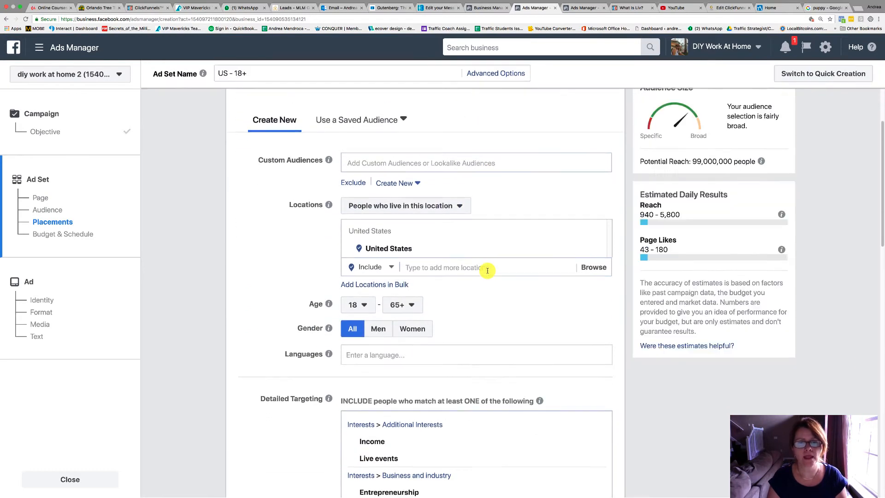
pyautogui.scroll(-1, 475, 263)
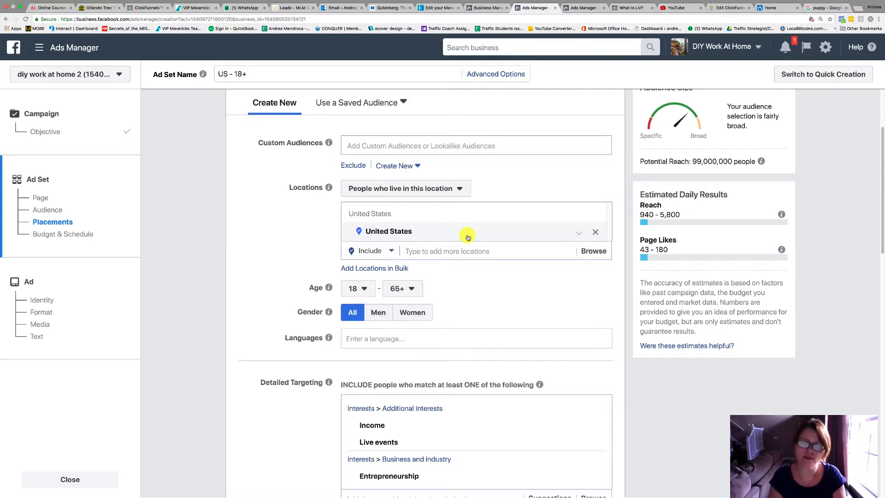
pyautogui.click(595, 232)
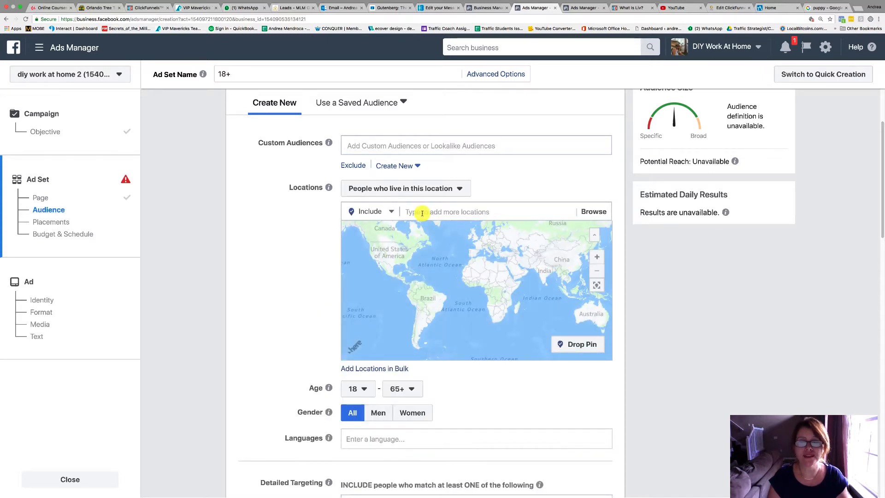
pyautogui.click(422, 213)
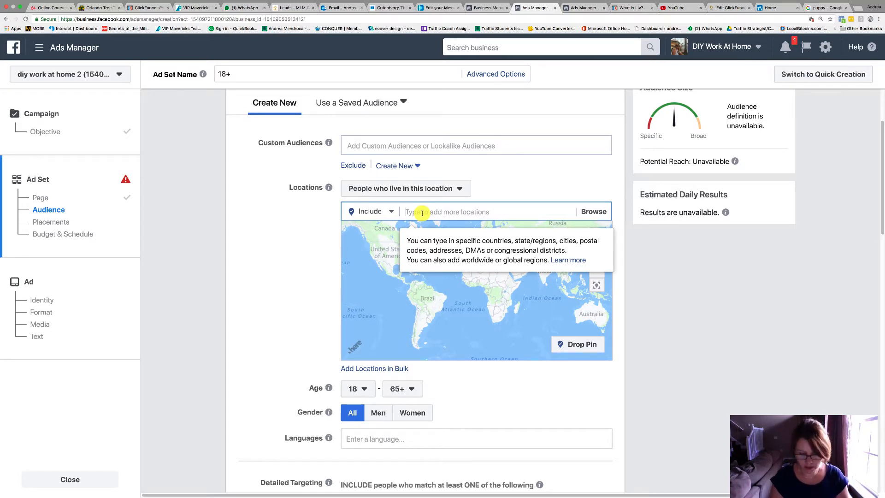
pyautogui.write('worldwide')
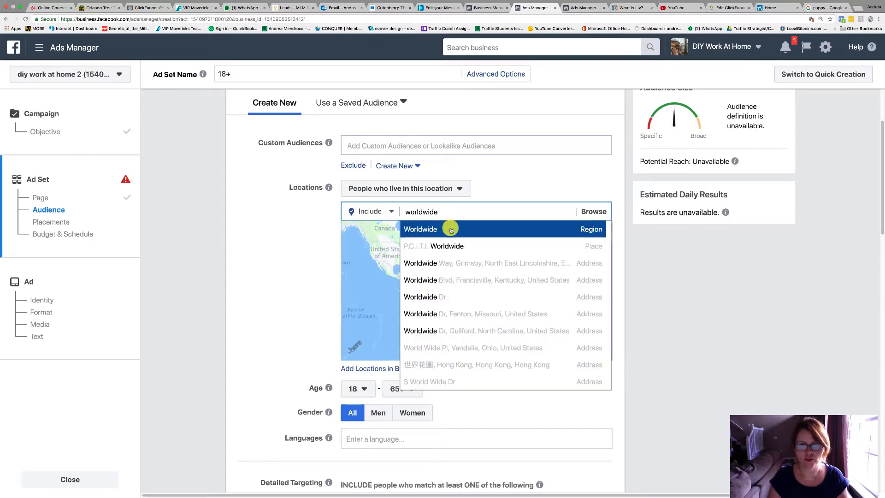
pyautogui.click(451, 229)
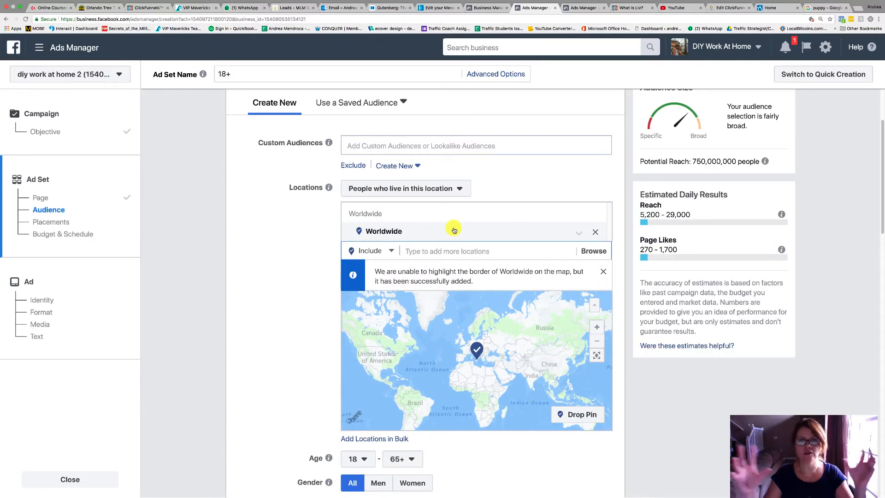
# Exclude California, United States from the audience locations
pyautogui.click(393, 250)
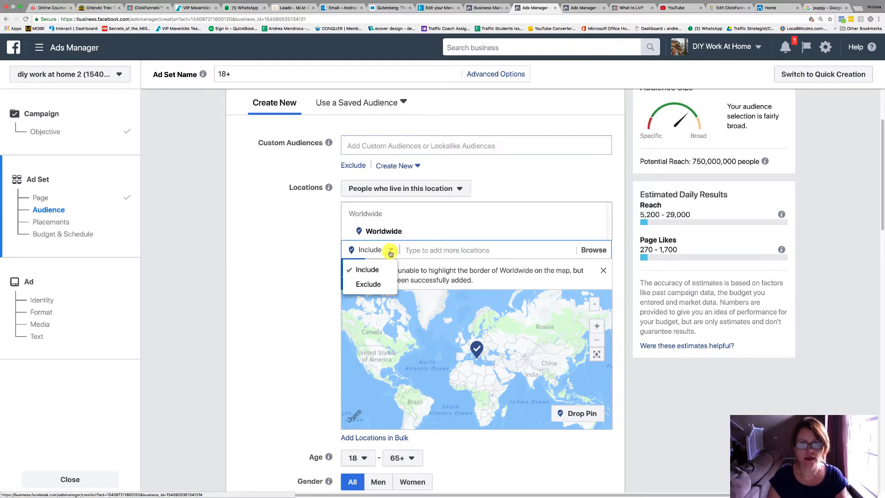
pyautogui.click(375, 286)
pyautogui.click(425, 250)
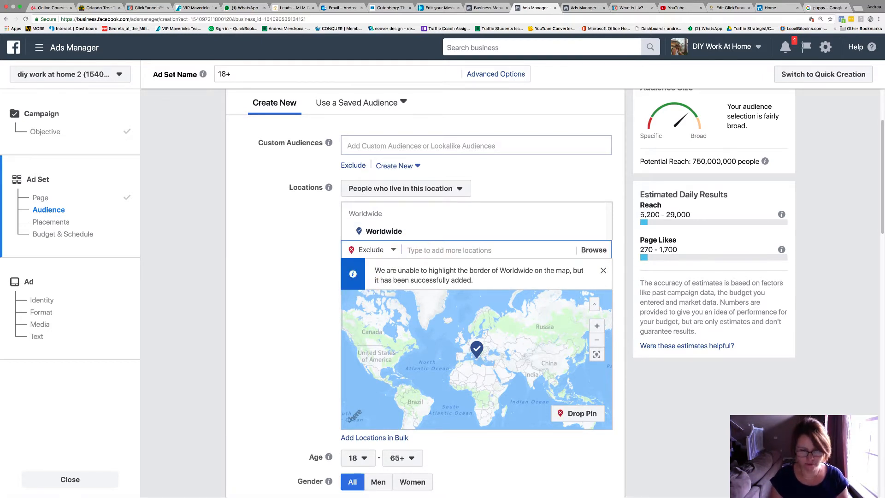
pyautogui.write('calofi')
pyautogui.press('BackSpace')
pyautogui.press('BackSpace')
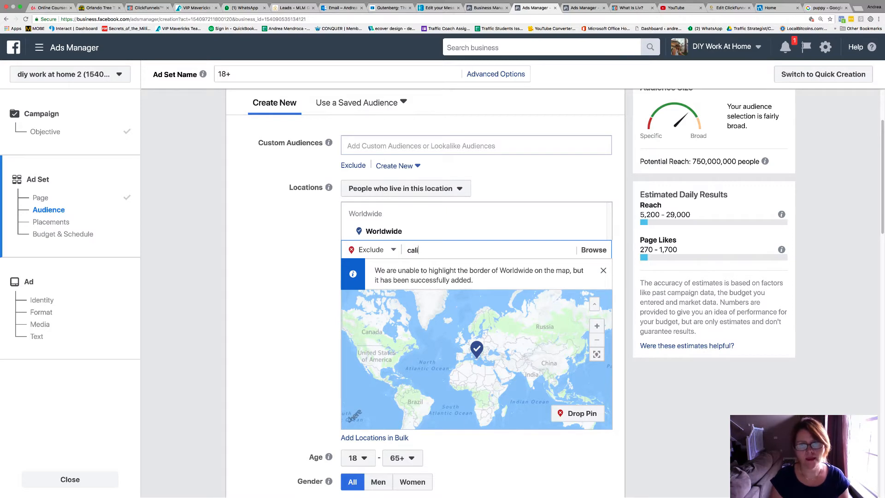
pyautogui.write('for')
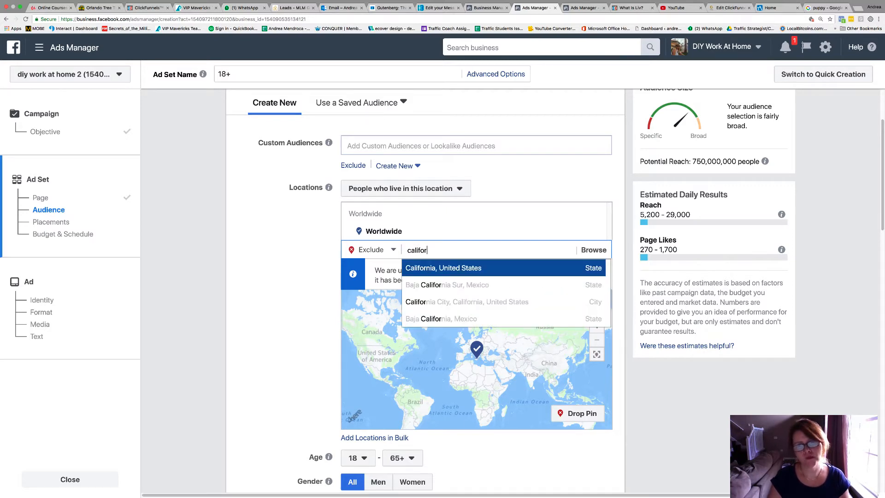
pyautogui.click(454, 268)
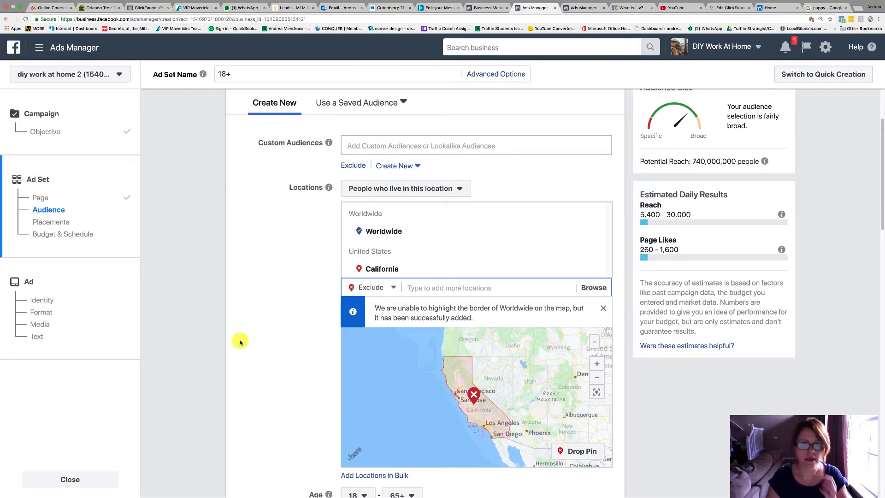
pyautogui.scroll(-4, 239, 340)
pyautogui.scroll(-3, 239, 341)
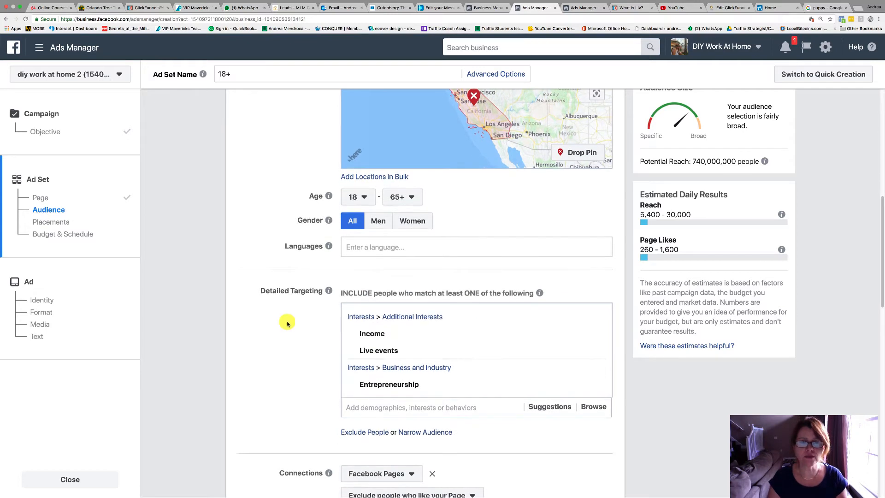
pyautogui.click(486, 206)
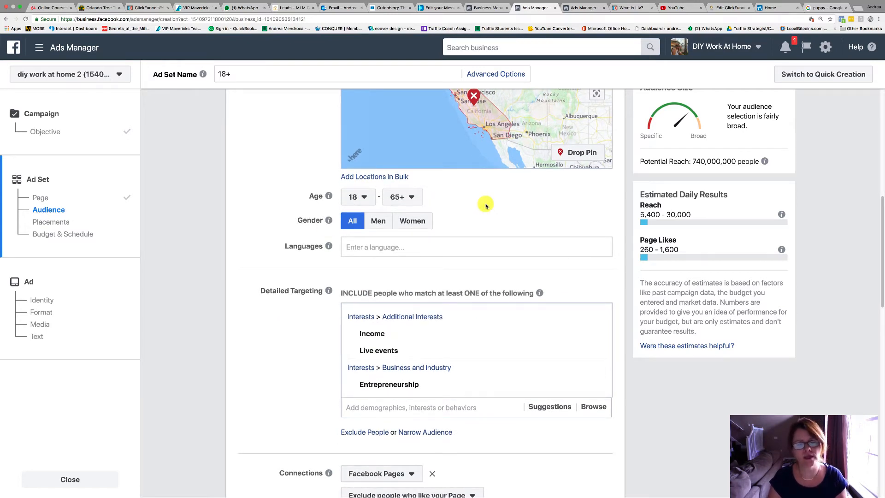
# Set the audience language to English (All)
pyautogui.scroll(-1, 486, 206)
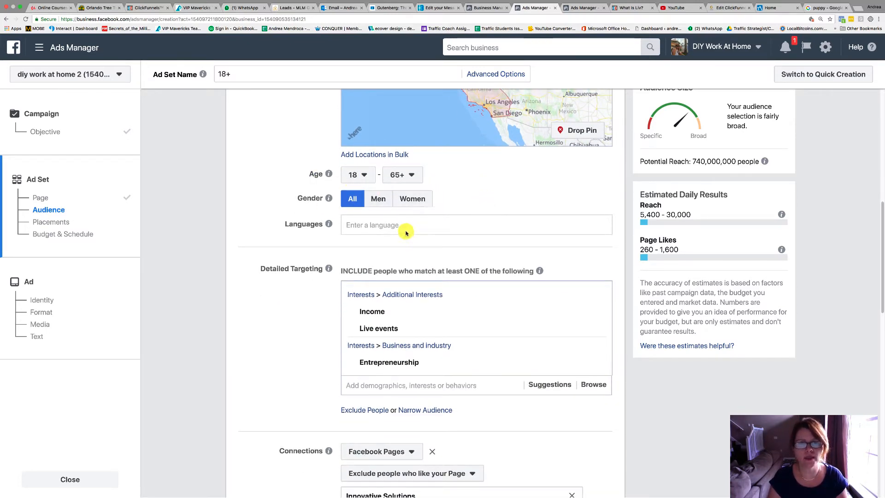
pyautogui.click(374, 225)
pyautogui.write('engli')
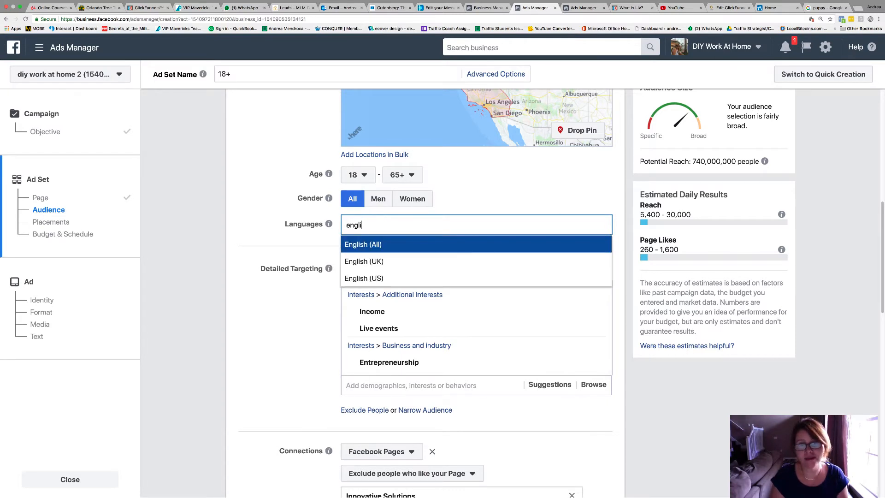
pyautogui.click(381, 243)
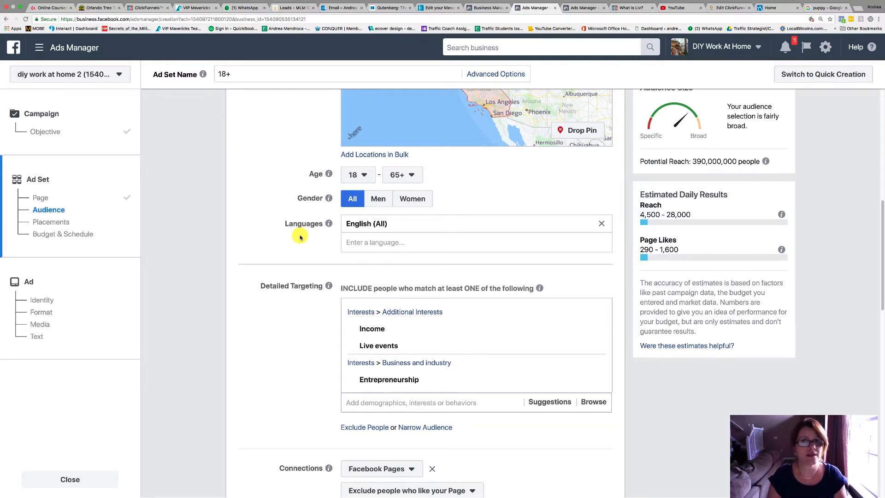
# Remove the Income, Live events and Entrepreneurship interests from the detailed targeting
pyautogui.scroll(-4, 300, 237)
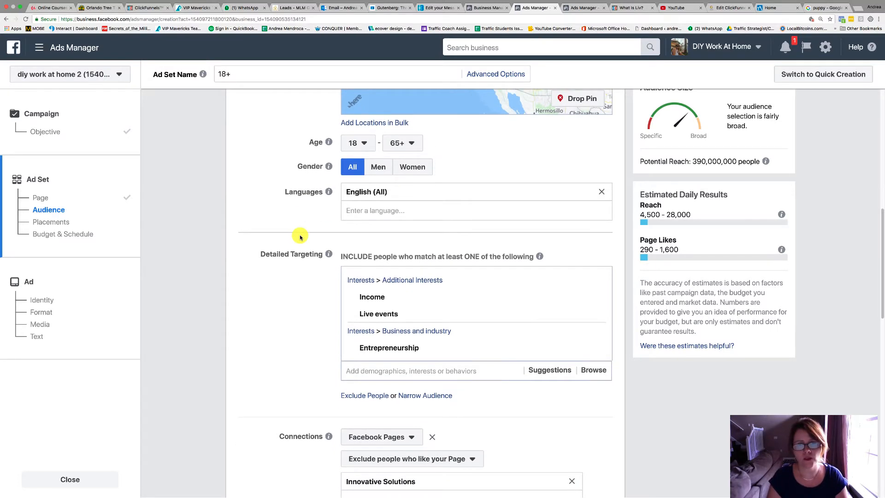
pyautogui.moveTo(520, 241)
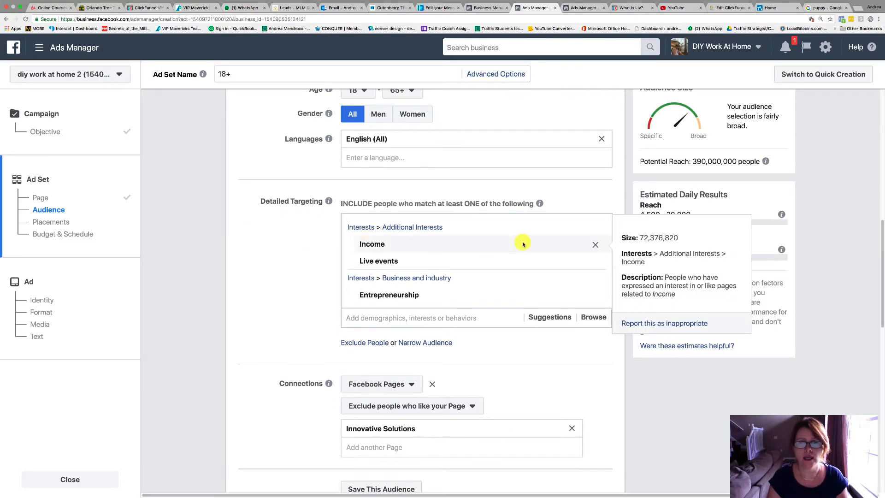
pyautogui.click(594, 247)
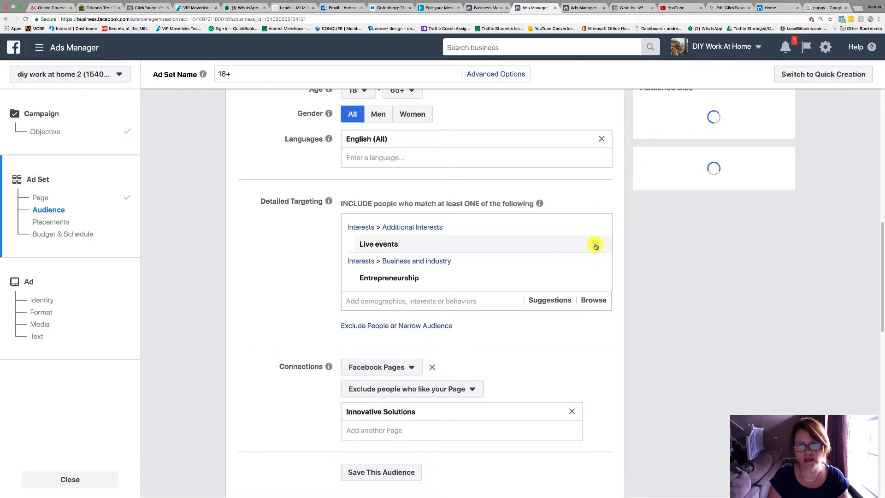
pyautogui.click(593, 242)
pyautogui.click(593, 243)
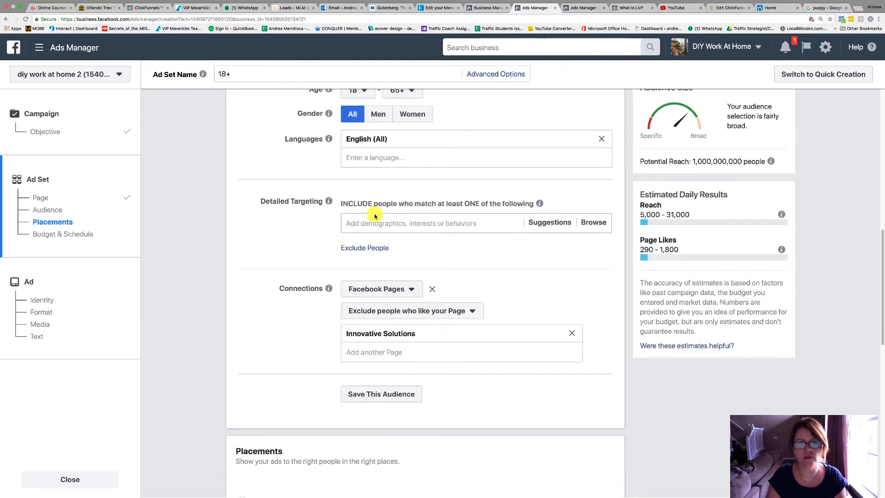
# Search the detailed targeting for "dogs" and include the Dogs interest in the audience
pyautogui.click(362, 221)
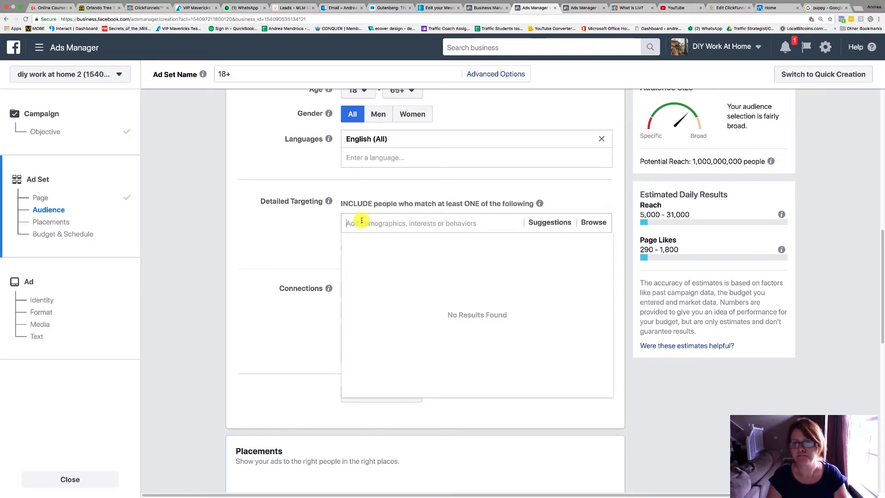
pyautogui.write('dogs')
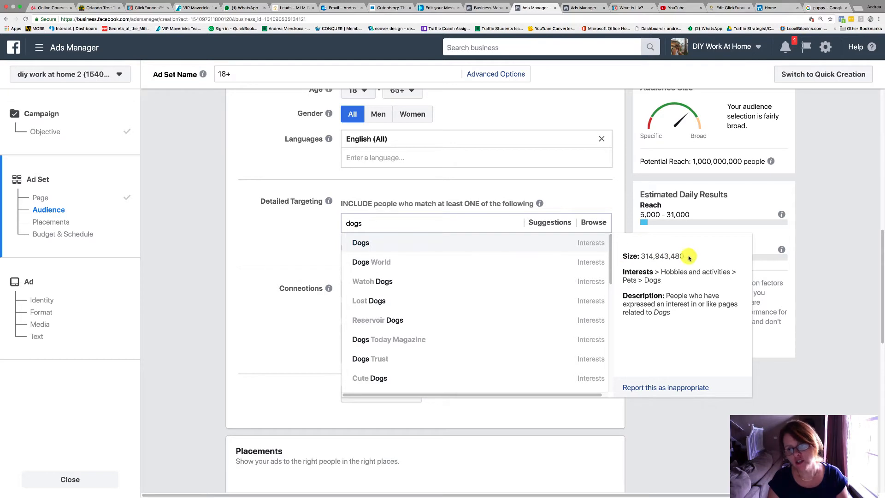
pyautogui.moveTo(689, 257); pyautogui.dragTo(642, 258)
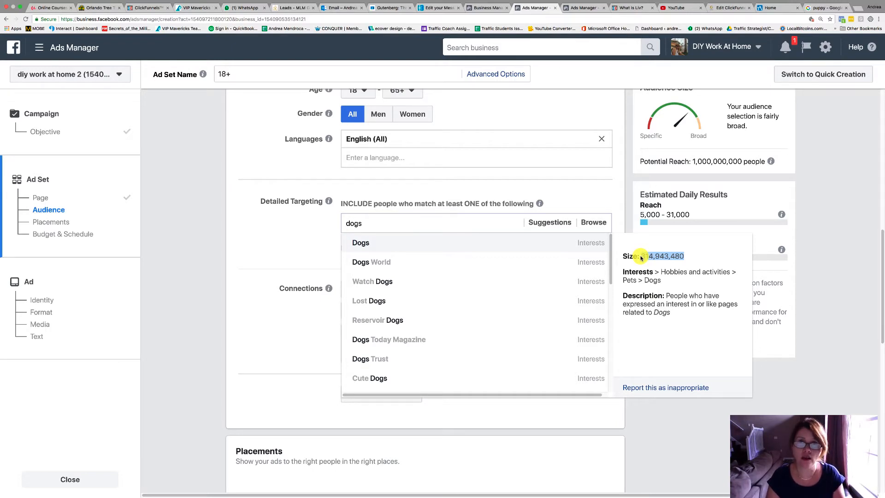
pyautogui.click(367, 242)
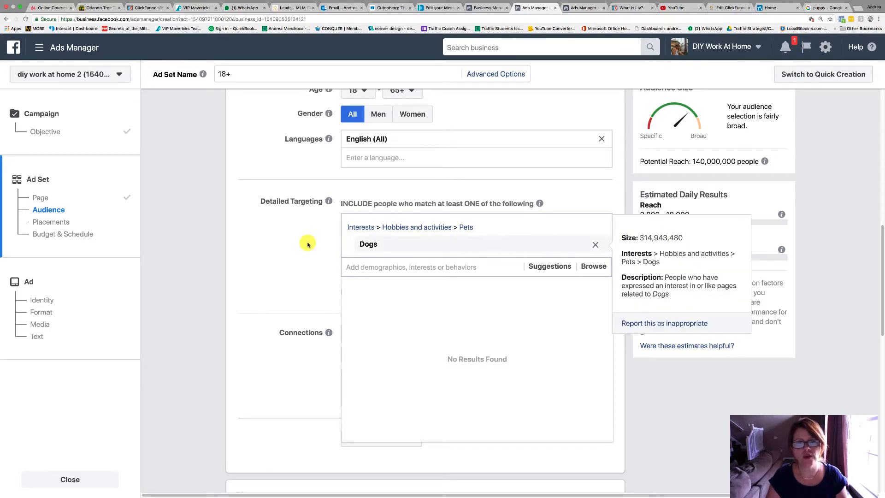
pyautogui.click(293, 250)
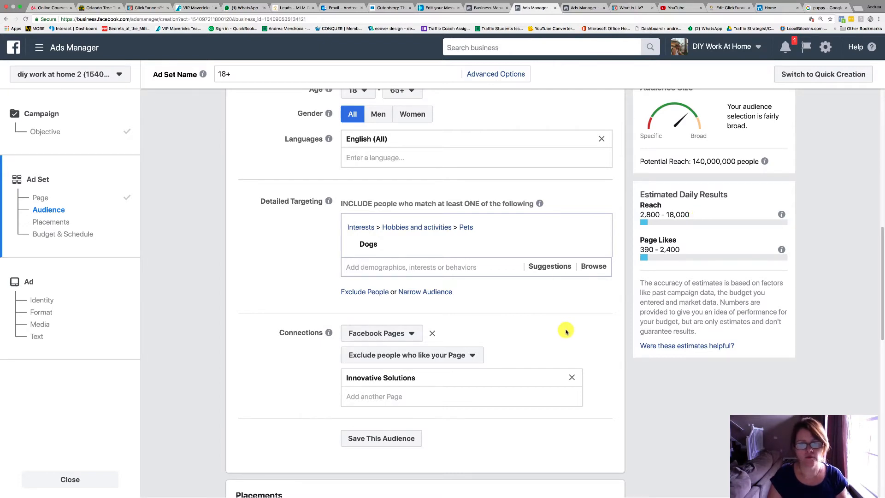
# Set the ad set's daily budget to $5.00 and continue to the ad setup
pyautogui.scroll(-3, 565, 330)
pyautogui.scroll(-3, 565, 331)
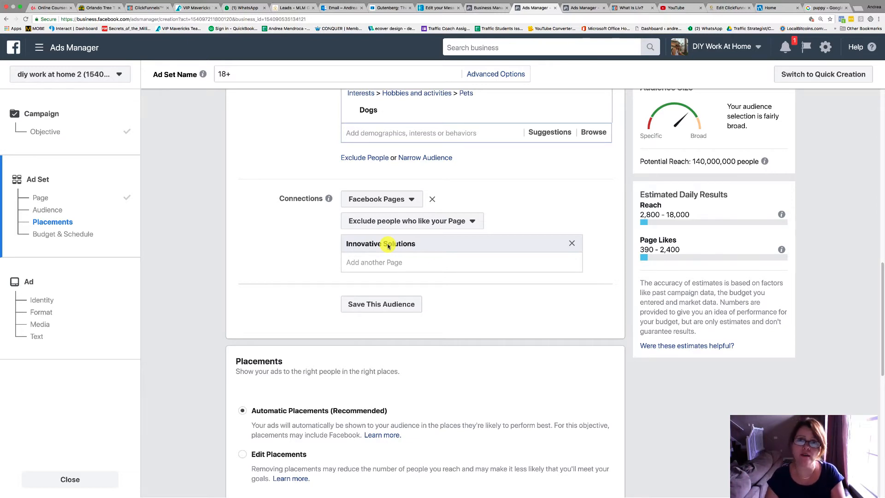
pyautogui.scroll(-1, 388, 244)
pyautogui.scroll(-5, 388, 245)
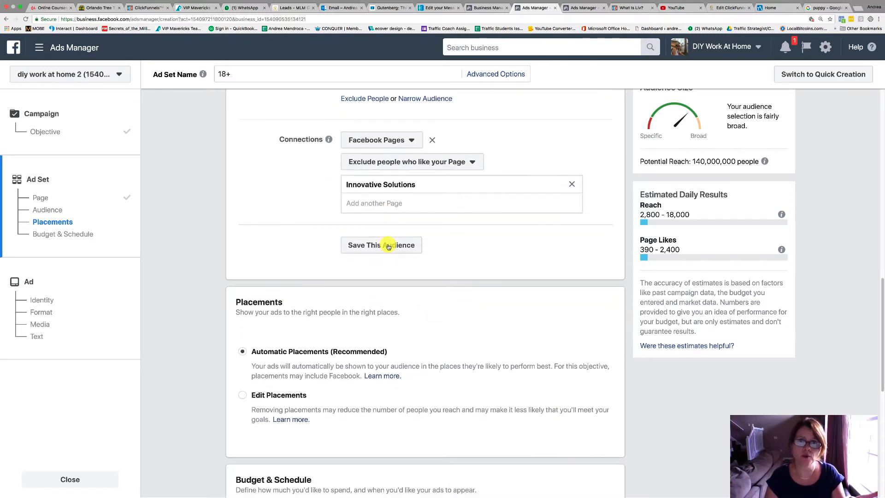
pyautogui.scroll(-3, 388, 246)
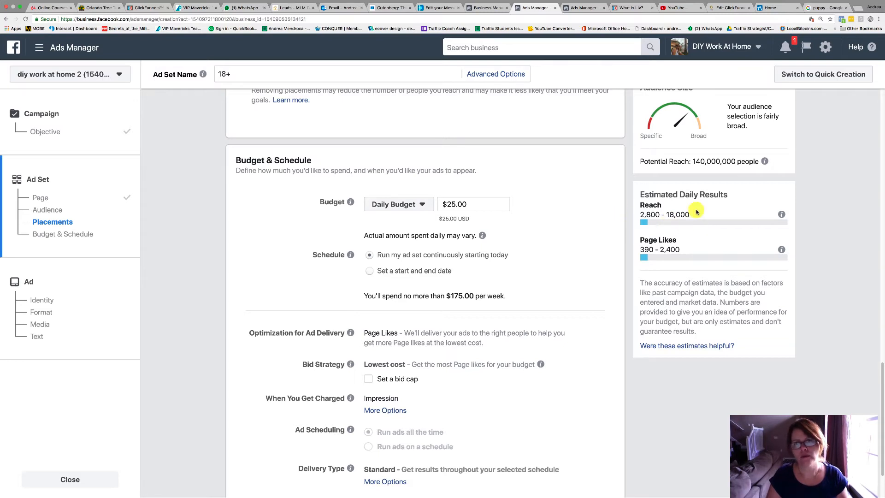
pyautogui.moveTo(642, 215); pyautogui.dragTo(690, 215)
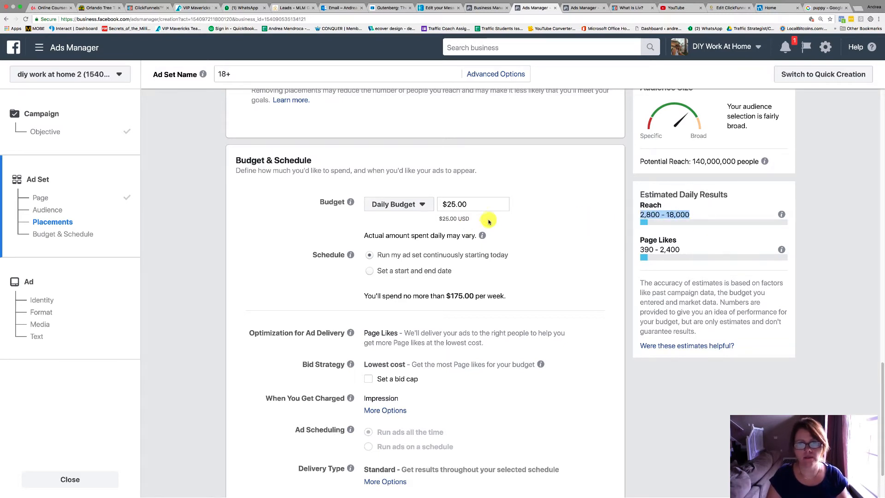
pyautogui.click(451, 204)
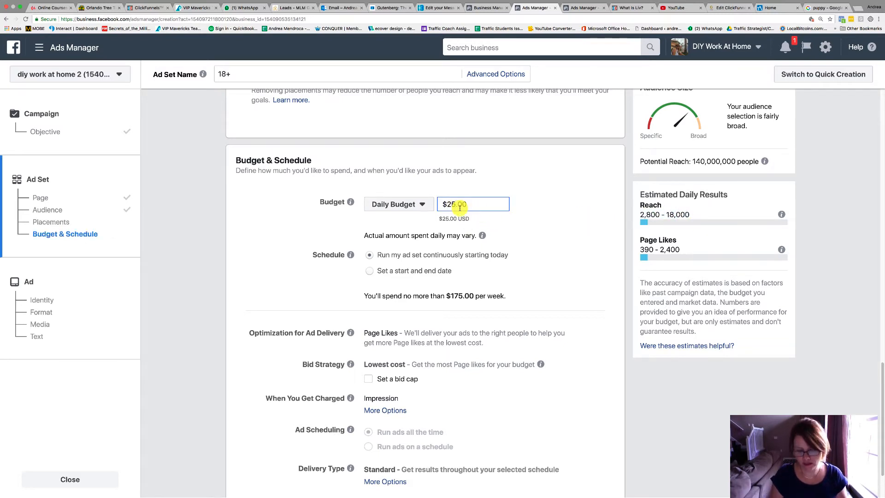
pyautogui.press('BackSpace')
pyautogui.press('BackSpace')
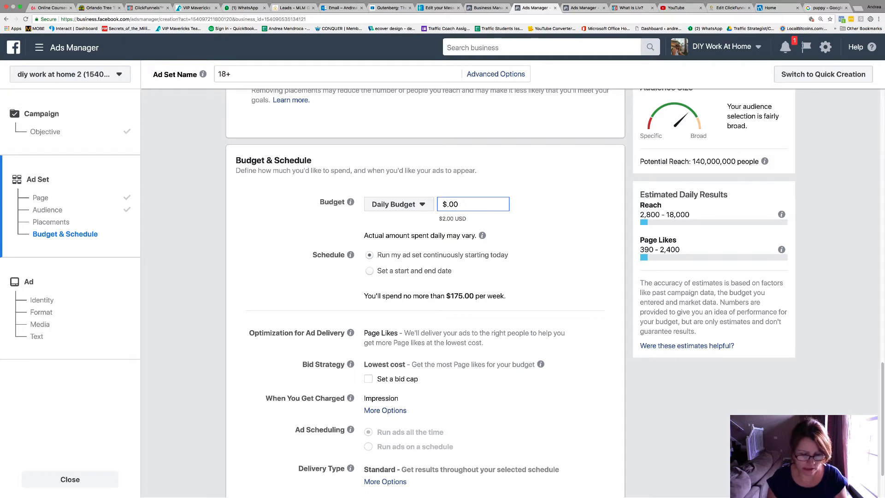
pyautogui.write('5')
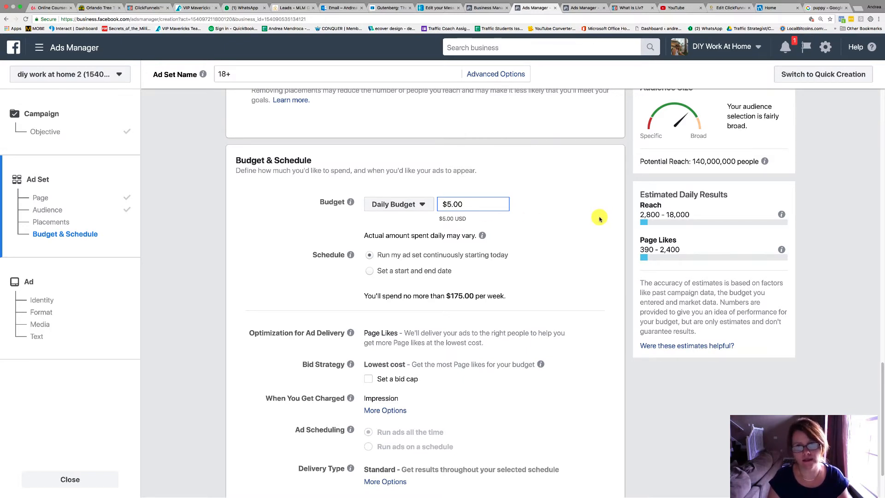
pyautogui.click(541, 209)
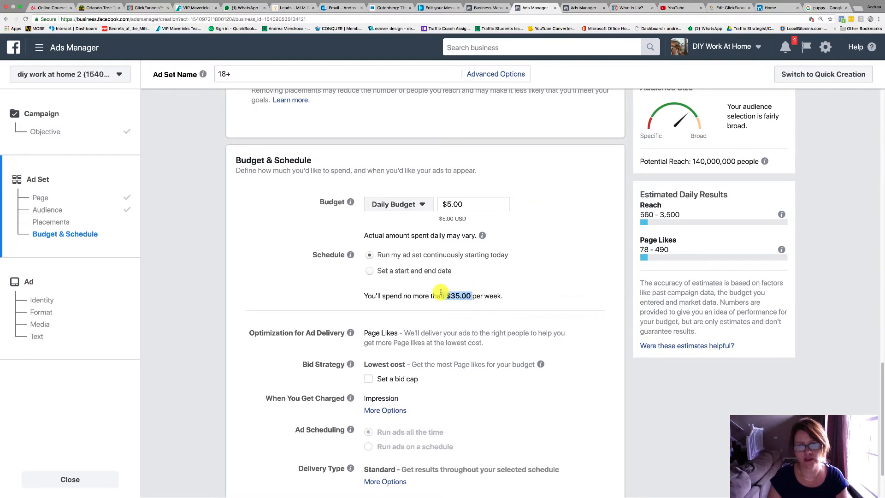
pyautogui.scroll(-3, 553, 270)
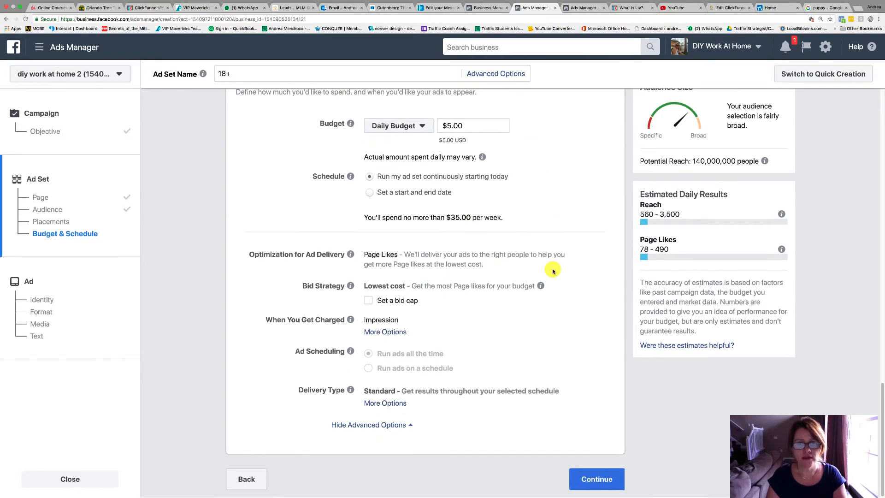
pyautogui.click(596, 475)
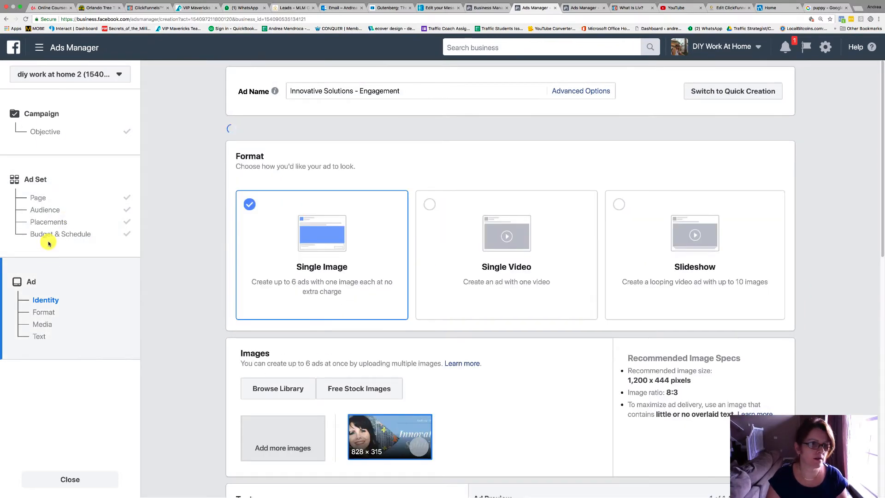
# Return to the ad set's Budget & Schedule section, examine the estimated daily reach, and continue to the ad setup again
pyautogui.click(50, 236)
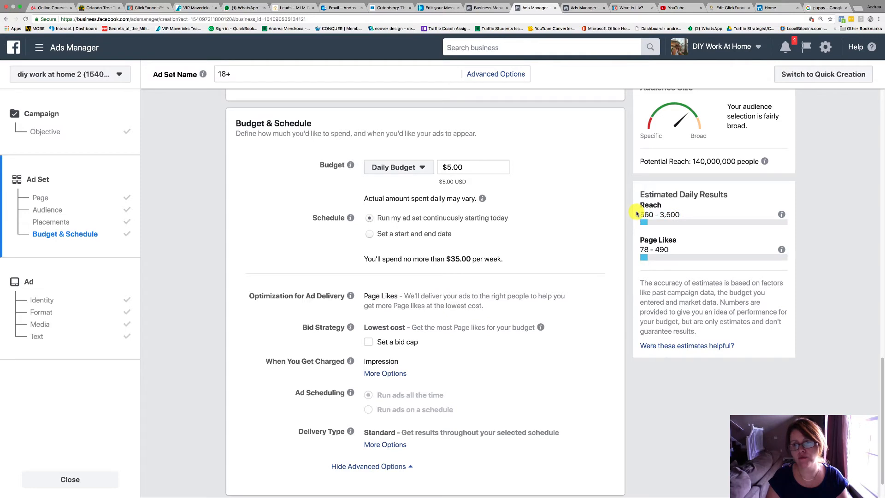
pyautogui.tripleClick(640, 215)
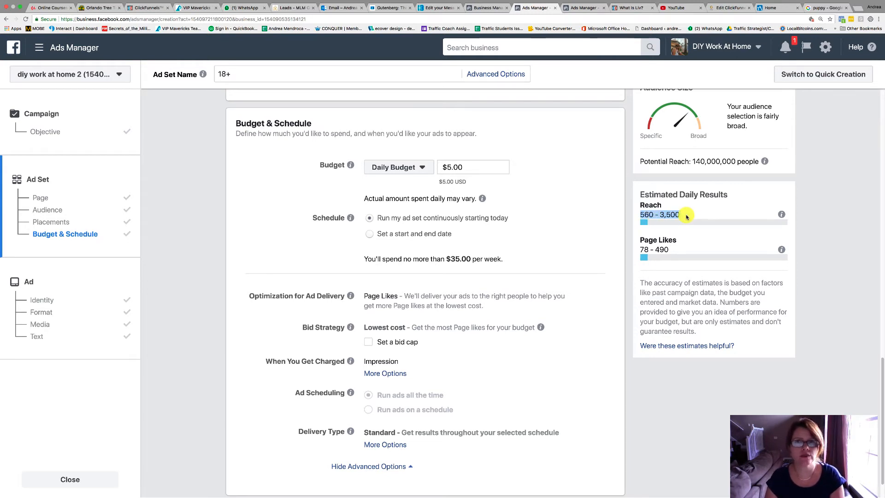
pyautogui.click(587, 214)
pyautogui.scroll(-2, 591, 214)
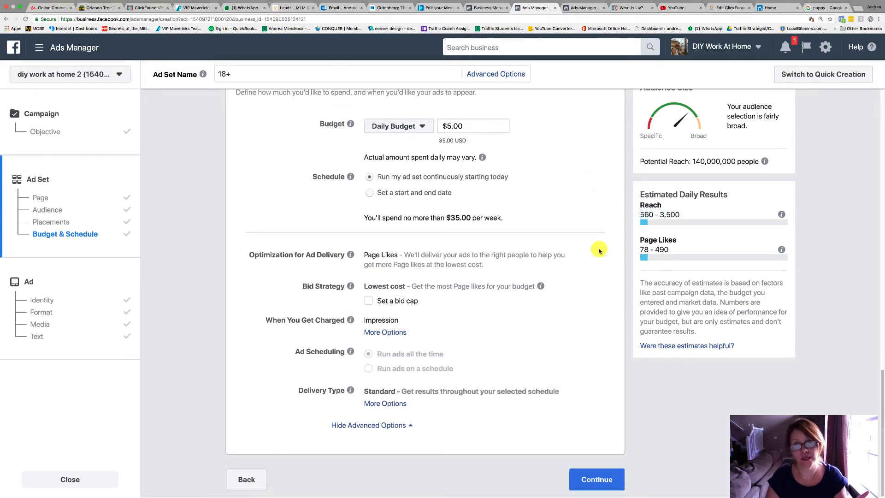
pyautogui.click(594, 477)
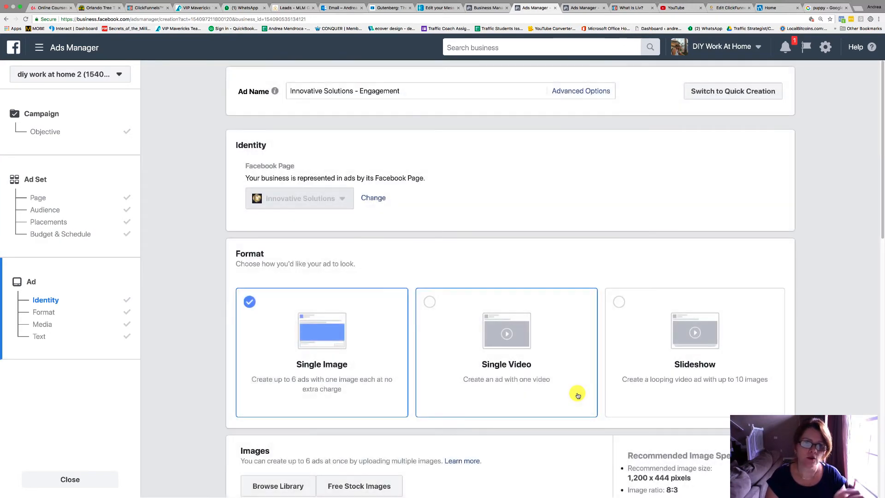
# Review the ad's format and image options, opening the file selection for additional images and cancelling it
pyautogui.scroll(-3, 578, 395)
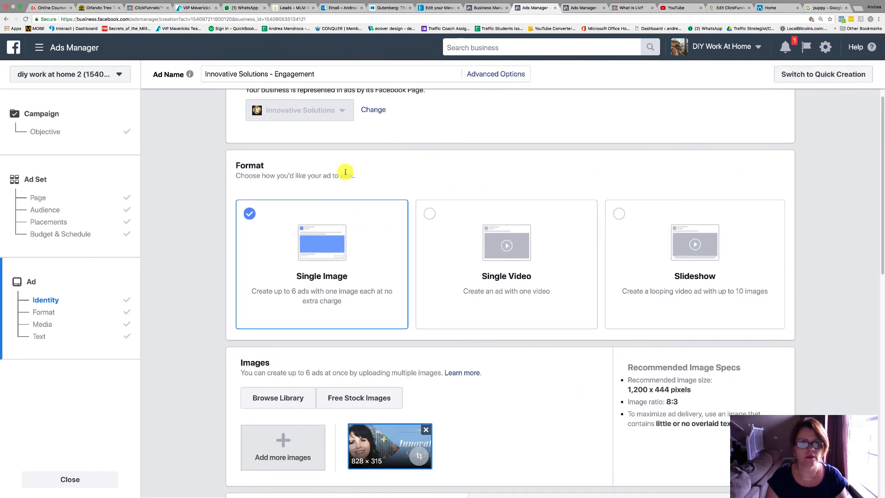
pyautogui.scroll(-2, 393, 157)
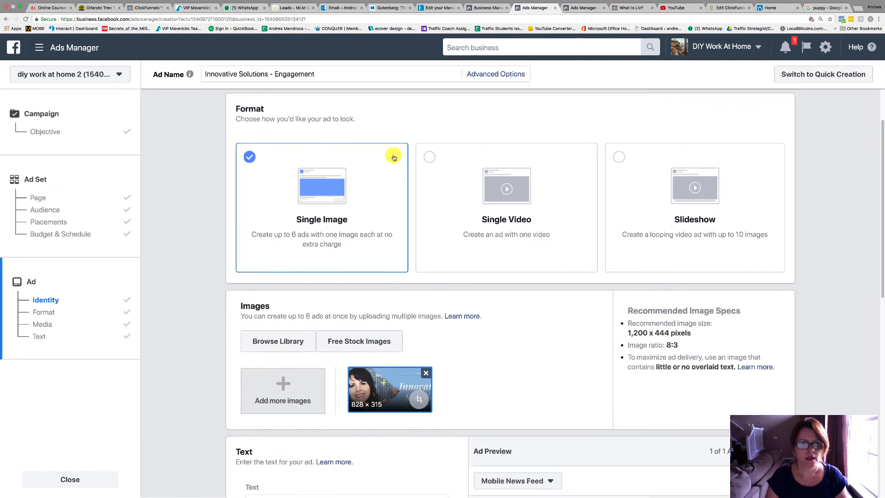
pyautogui.scroll(-1, 414, 221)
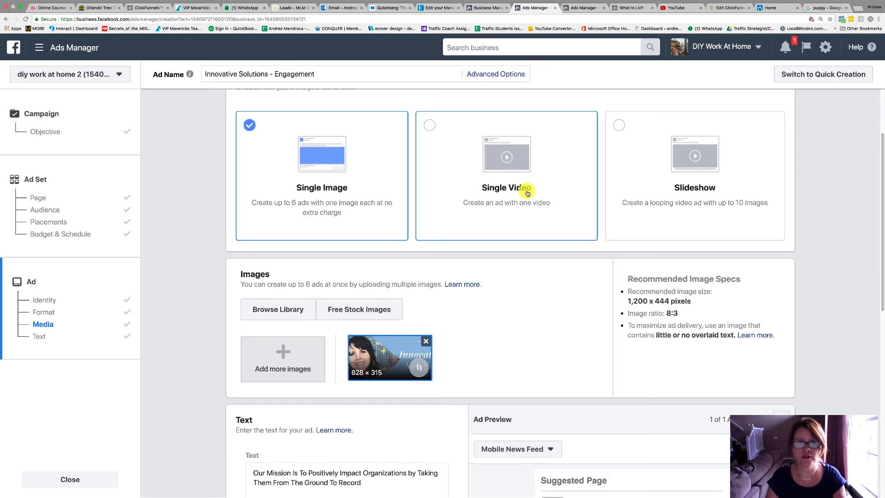
pyautogui.scroll(-3, 357, 168)
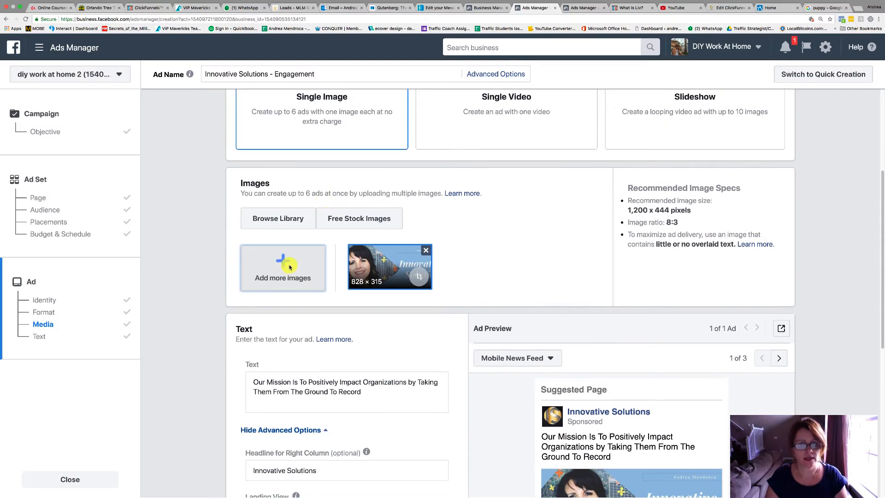
pyautogui.click(283, 268)
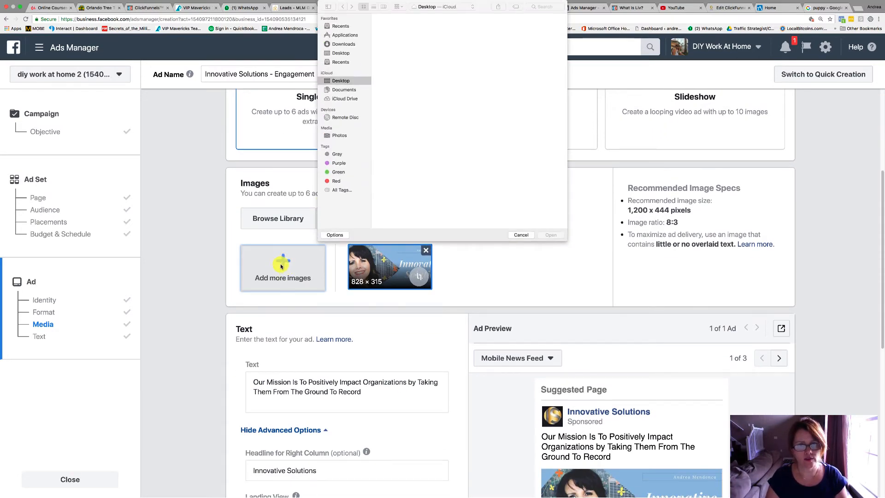
pyautogui.click(519, 236)
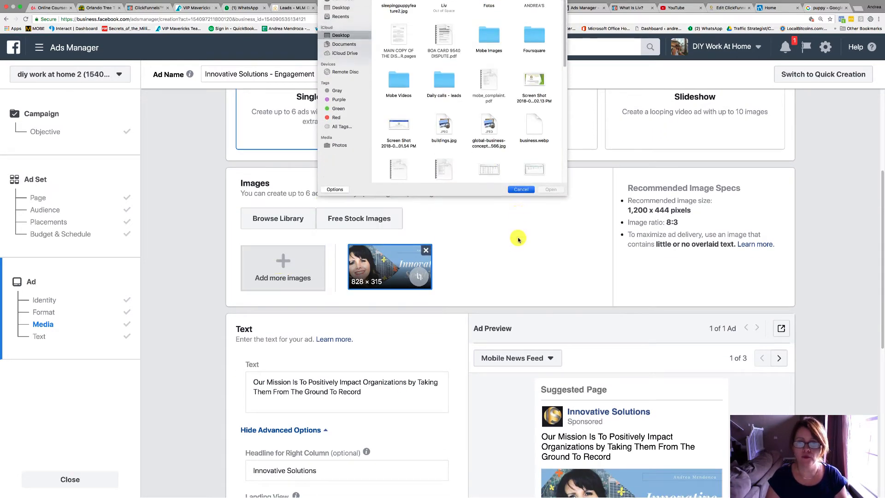
# Switch to the Google Images results for "puppy", close the enlarged photo and browse the results from the beginning
pyautogui.click(823, 9)
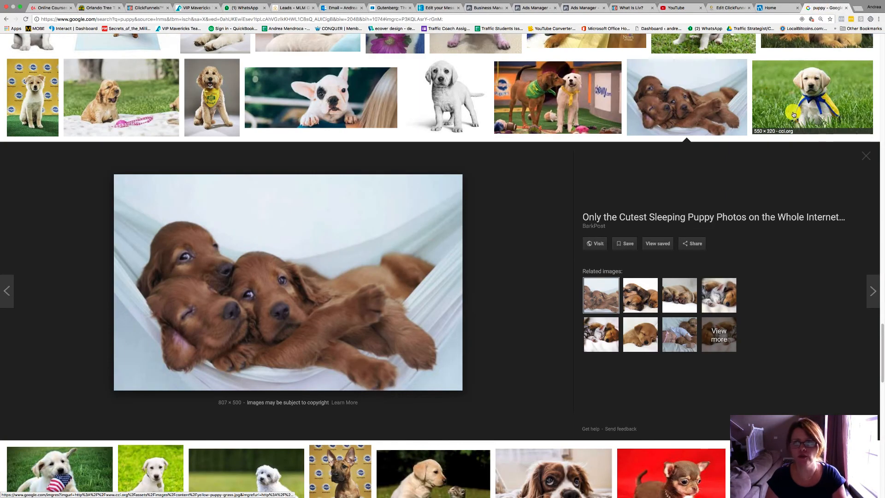
pyautogui.click(865, 156)
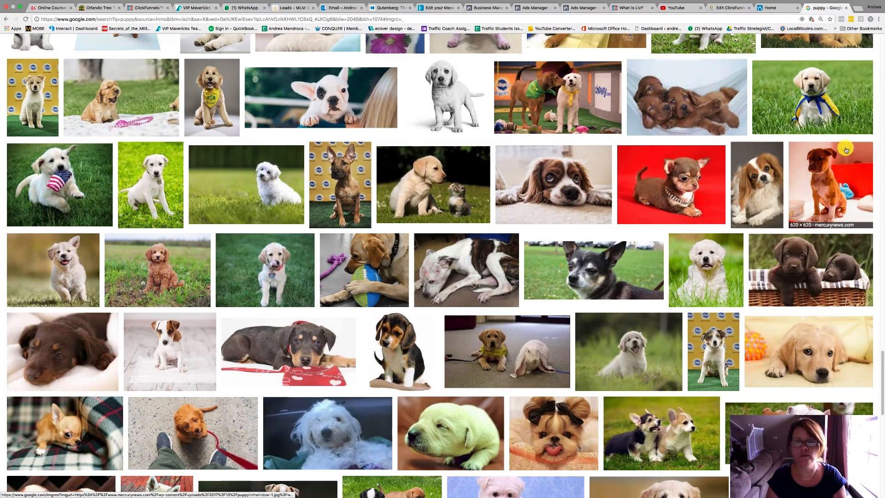
pyautogui.scroll(20, 538, 77)
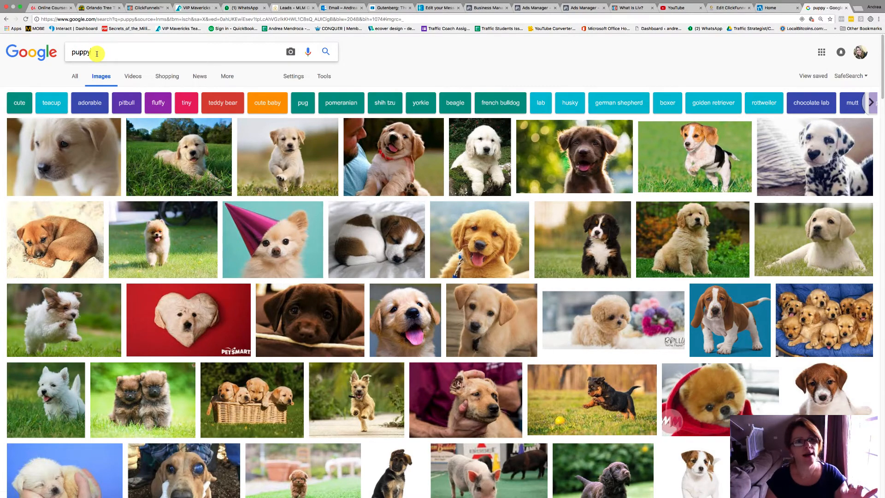
# Look through the puppy image results for a photo suitable for the ad
pyautogui.scroll(-20, 415, 197)
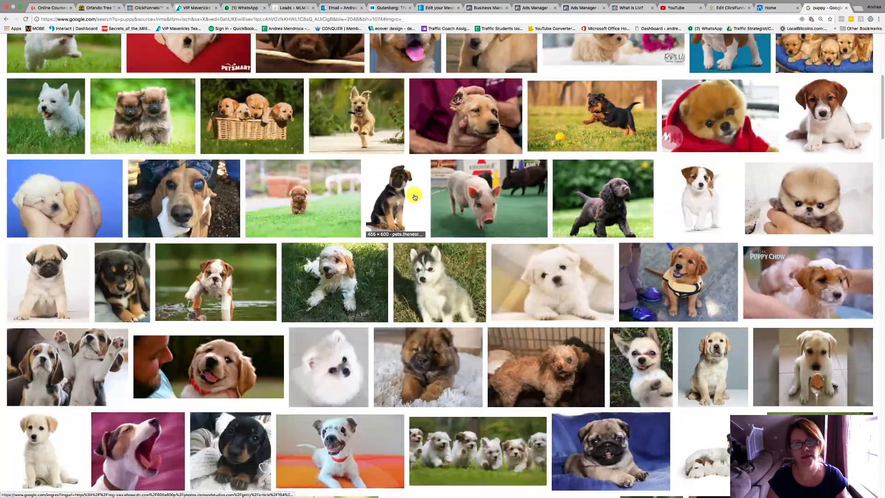
pyautogui.scroll(-20, 414, 197)
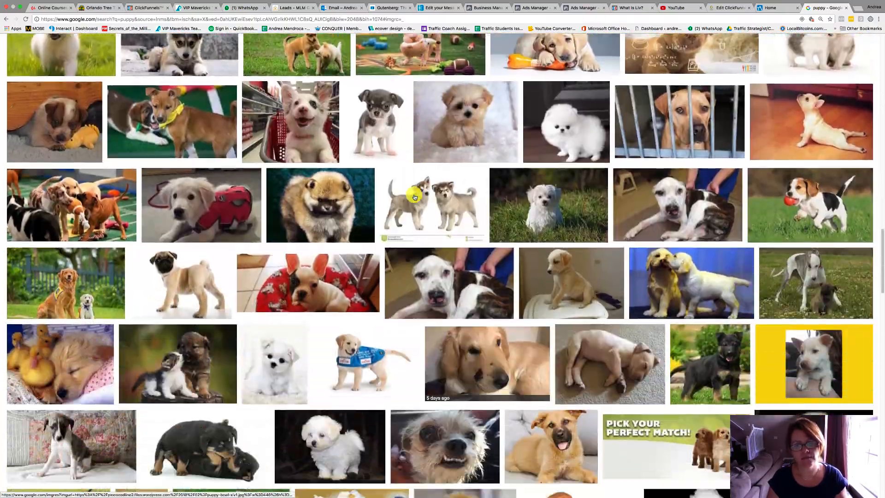
pyautogui.scroll(-20, 415, 197)
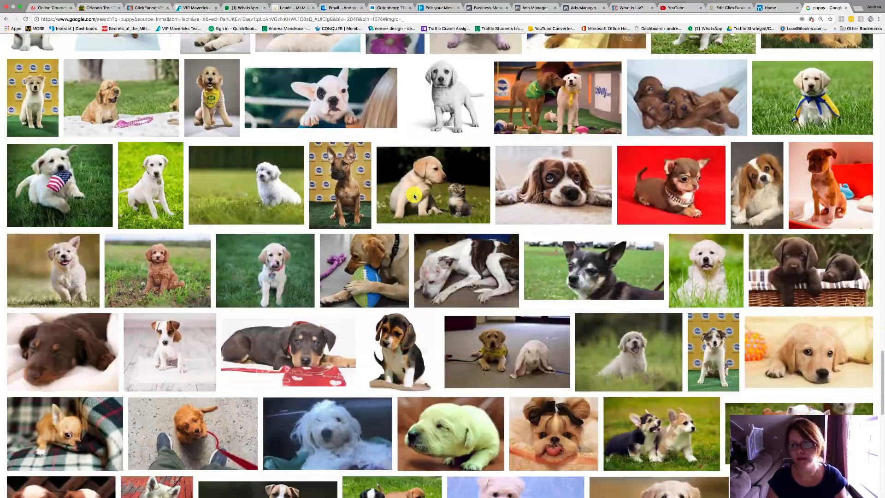
pyautogui.scroll(-20, 414, 196)
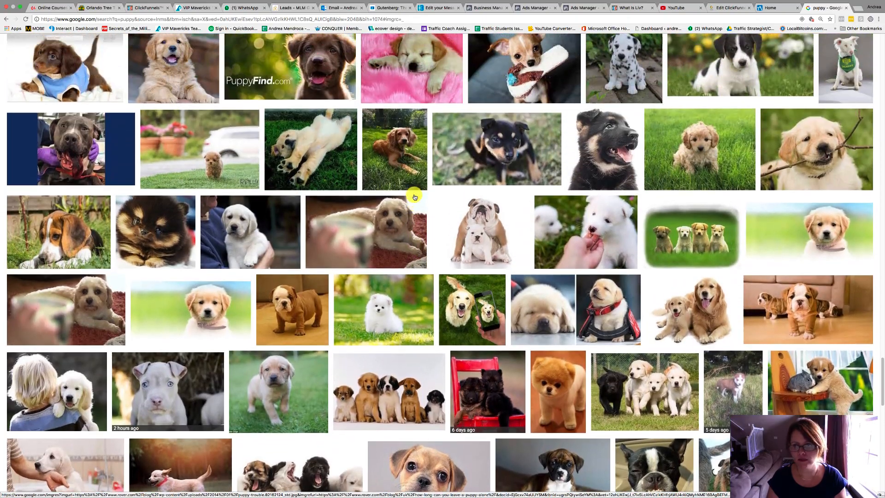
pyautogui.scroll(10, 414, 197)
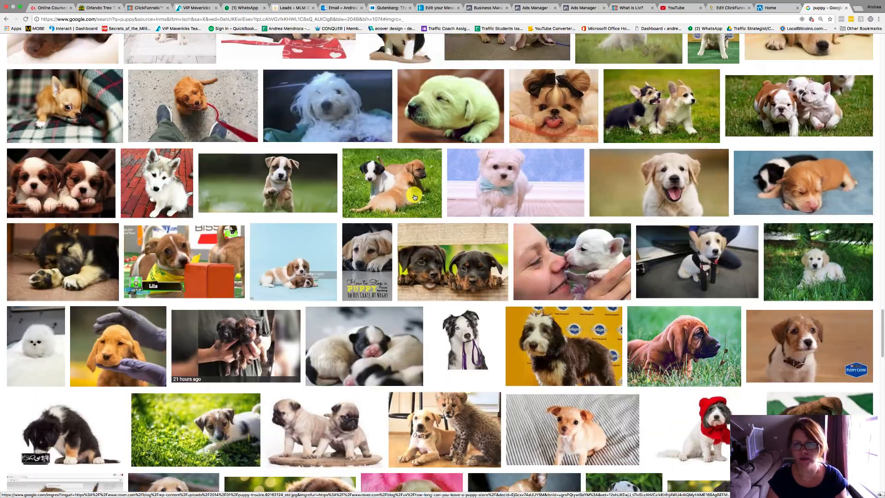
pyautogui.scroll(5, 414, 197)
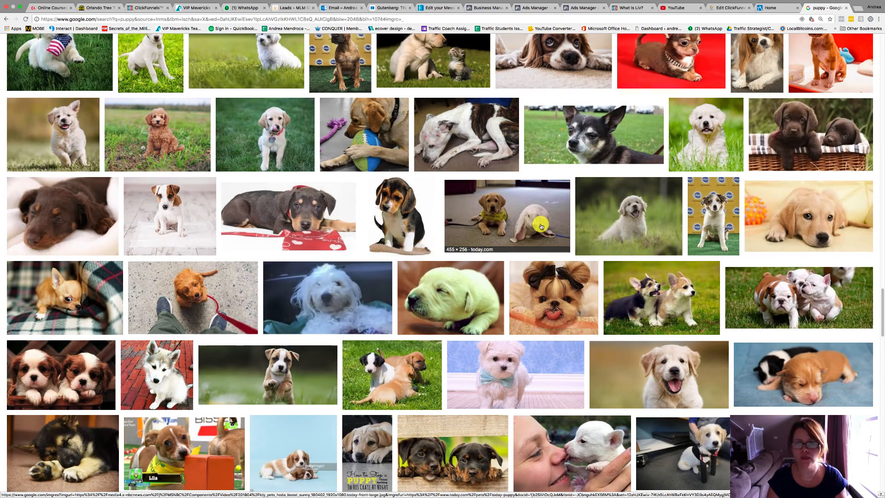
pyautogui.scroll(4, 541, 226)
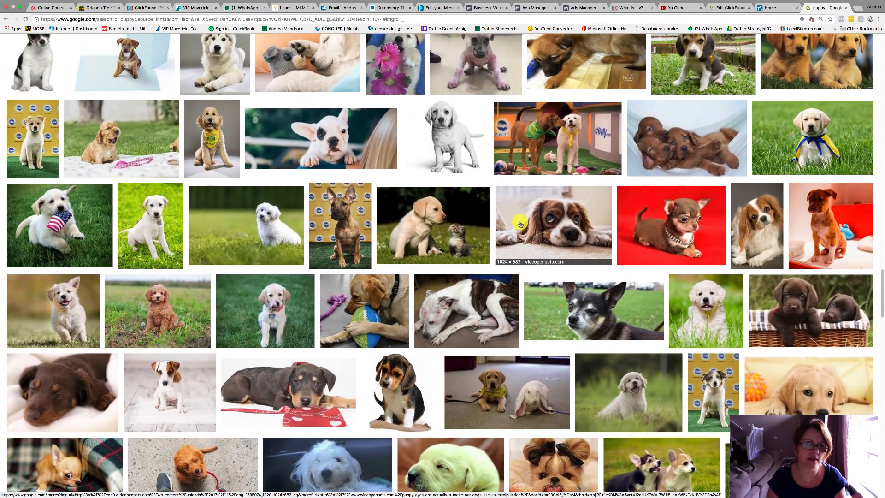
pyautogui.scroll(-2, 323, 212)
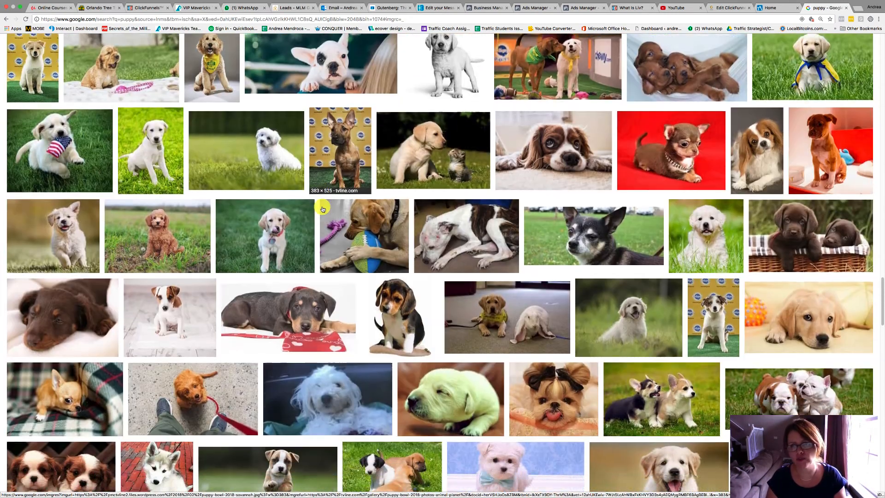
pyautogui.scroll(-2, 323, 209)
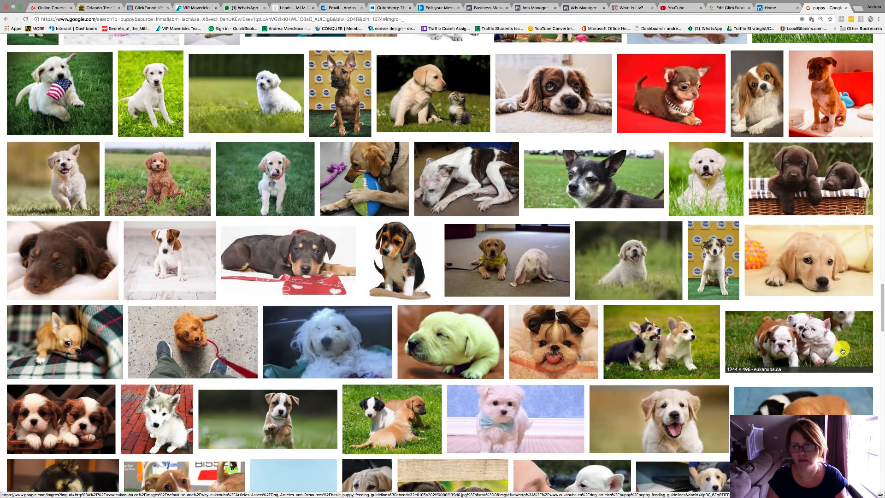
pyautogui.click(798, 340)
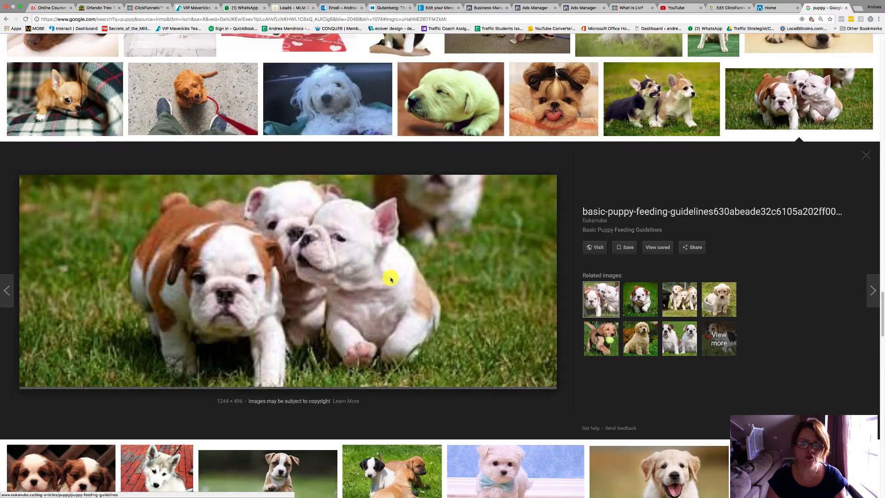
pyautogui.rightClick(390, 278)
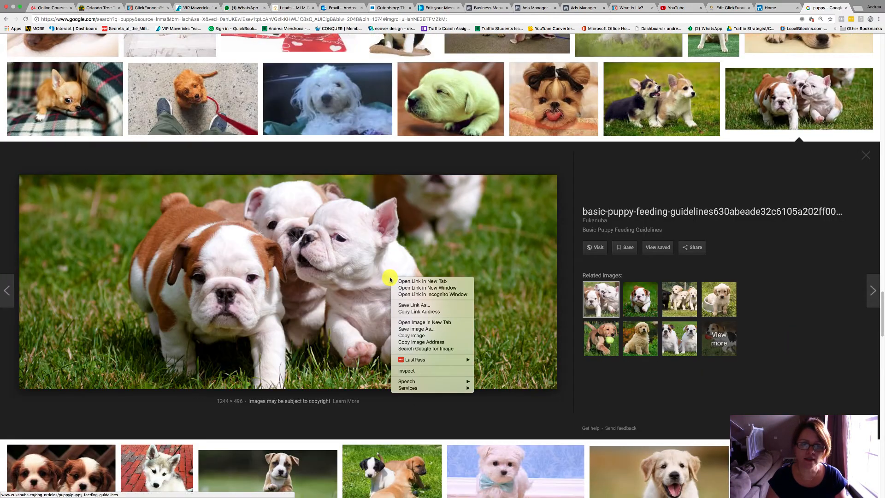
pyautogui.click(421, 329)
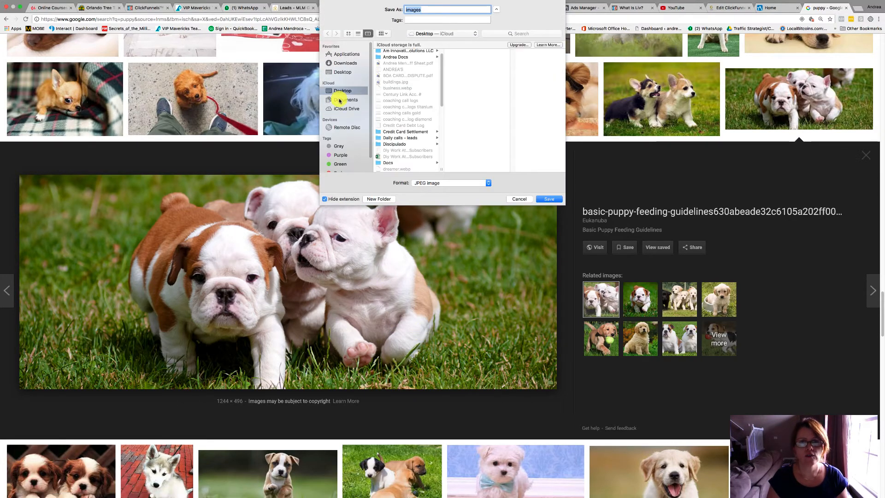
pyautogui.click(347, 64)
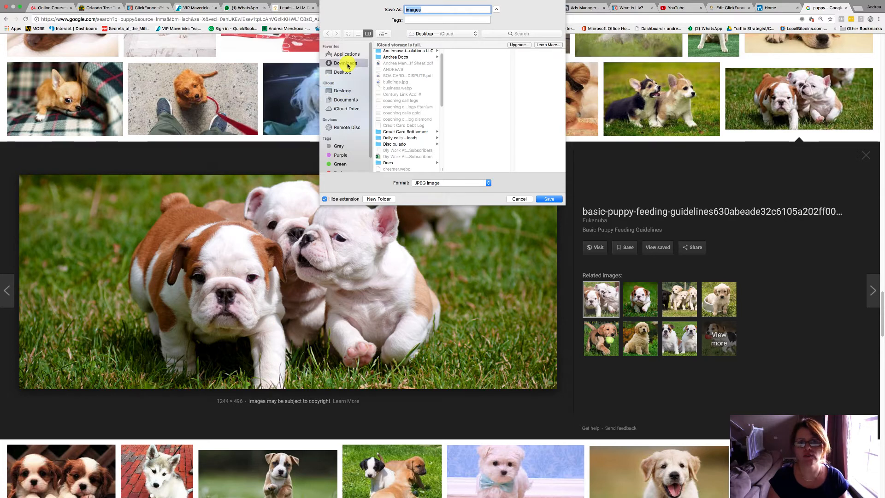
pyautogui.click(342, 90)
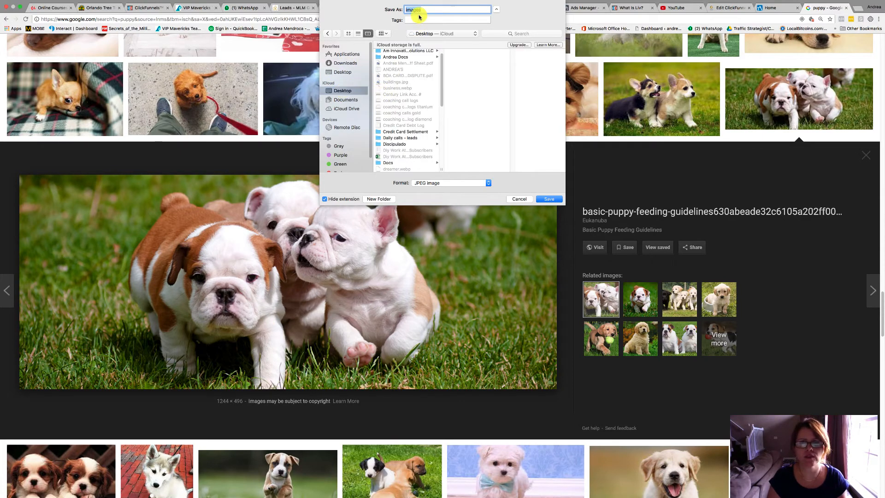
pyautogui.write('puppy')
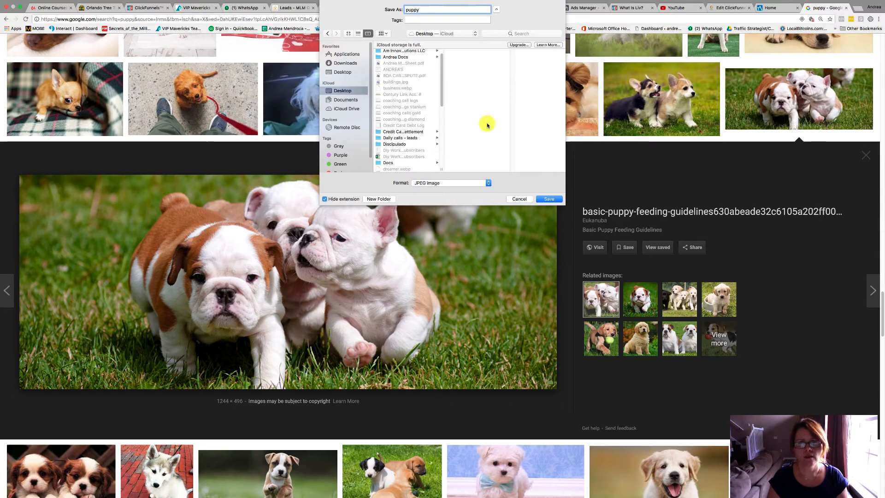
pyautogui.click(555, 200)
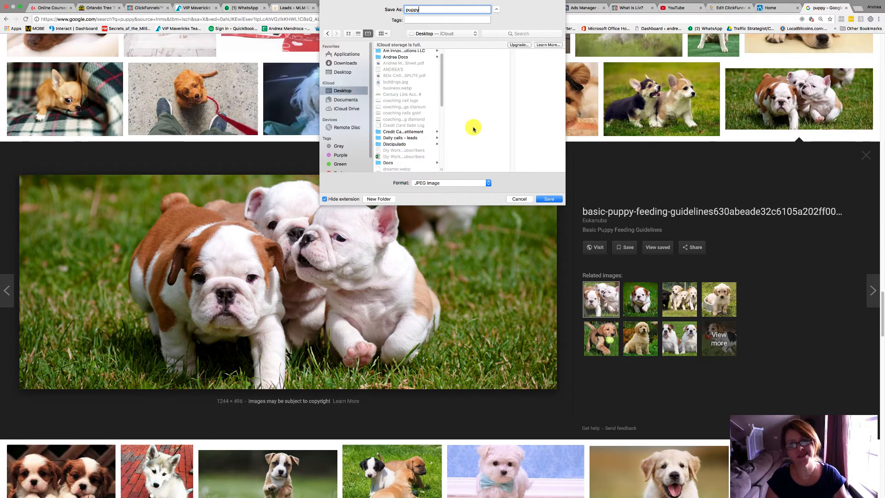
pyautogui.click(519, 199)
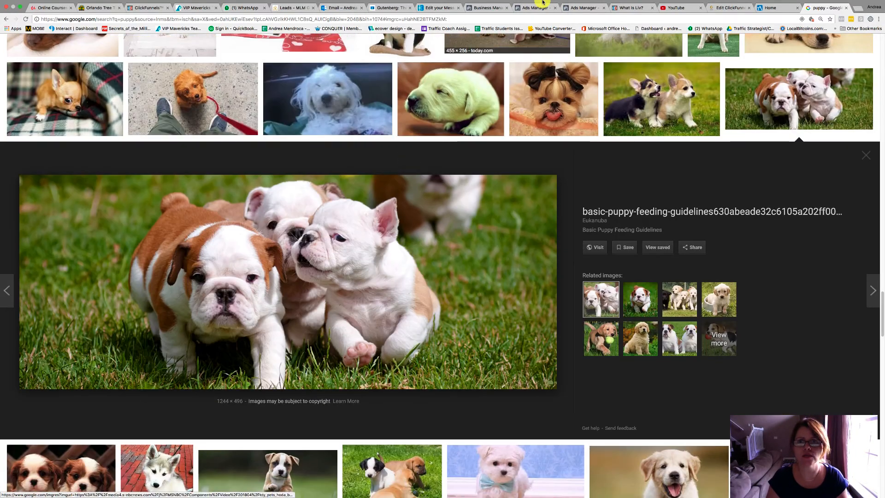
# Switch back to Ads Manager and replace the ad's current image with sleepingpuppyfeature2.jpg from the iCloud Desktop folder
pyautogui.click(543, 3)
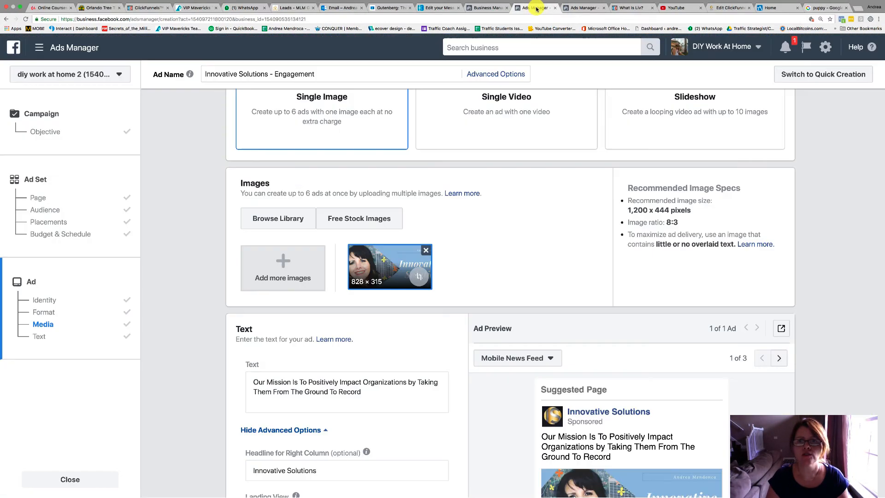
pyautogui.click(283, 271)
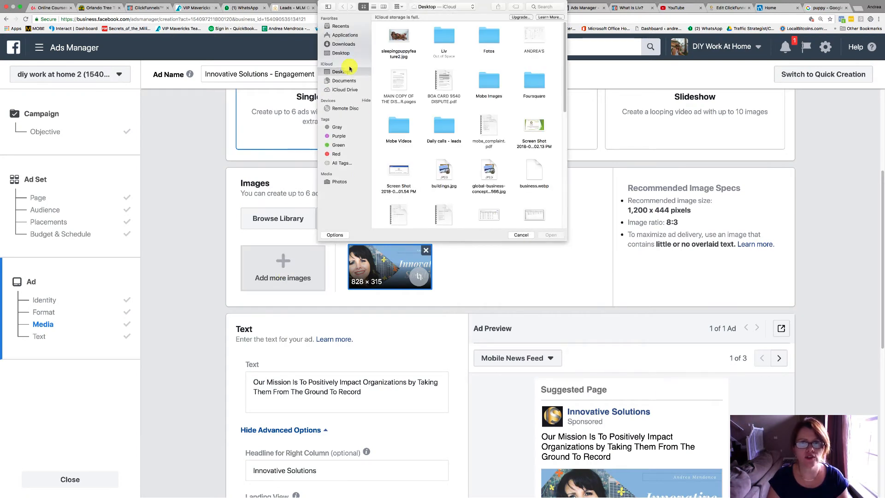
pyautogui.click(399, 40)
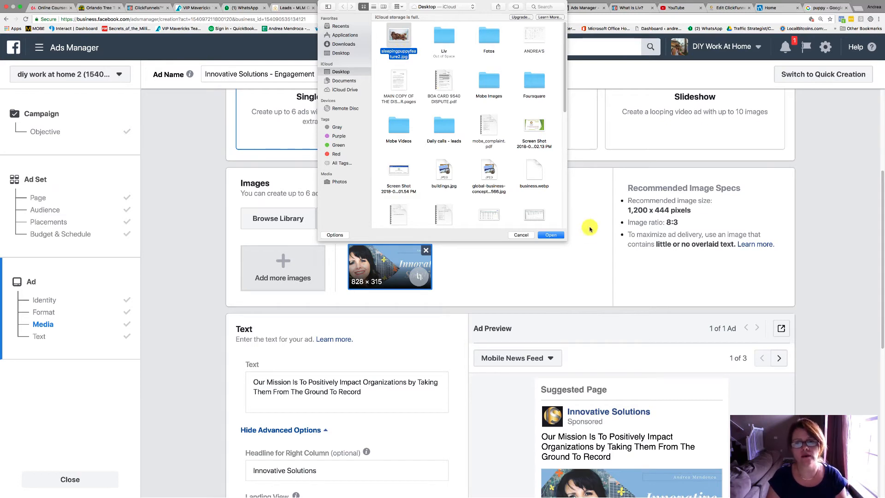
pyautogui.click(556, 235)
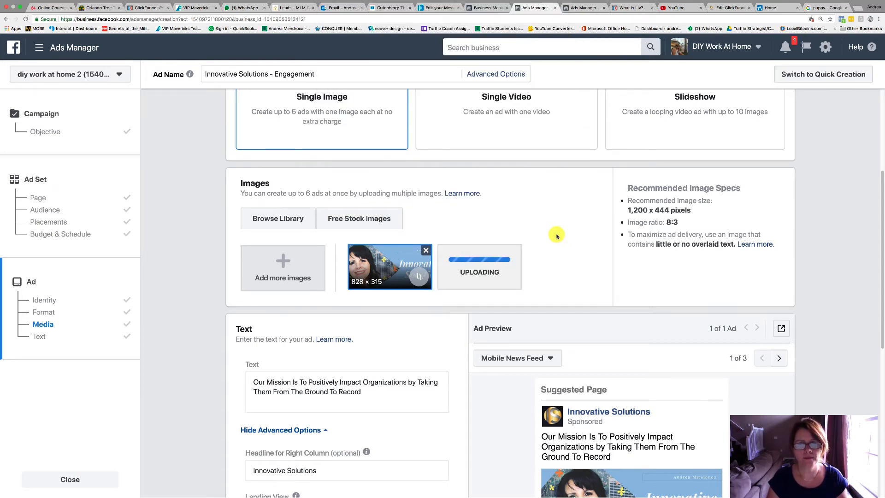
pyautogui.click(426, 250)
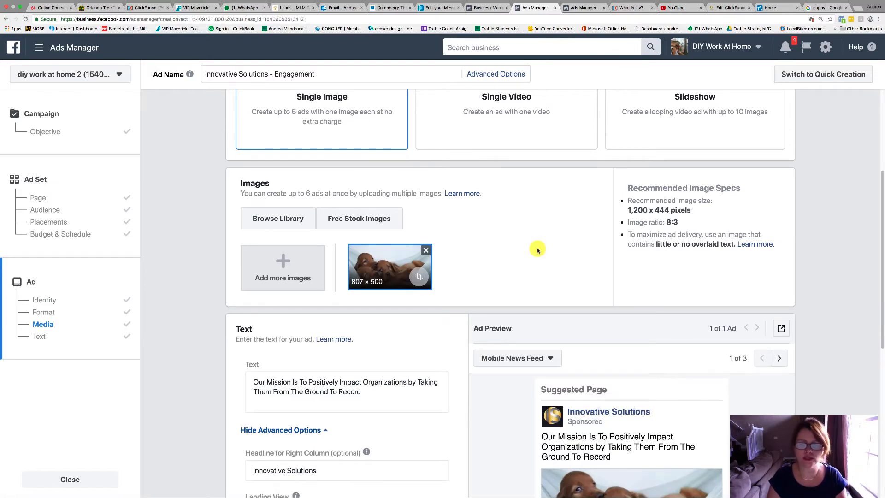
# Replace the ad's mission statement text with "Are we adorable or what???"
pyautogui.scroll(-5, 538, 250)
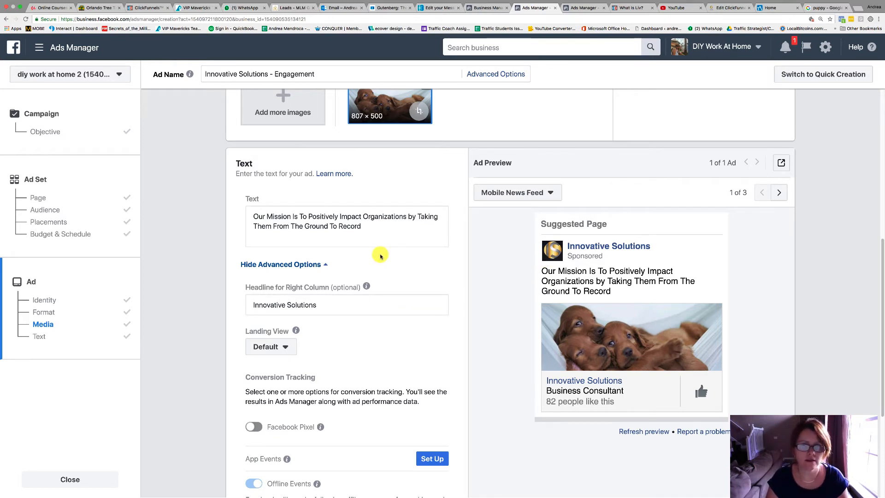
pyautogui.click(367, 225)
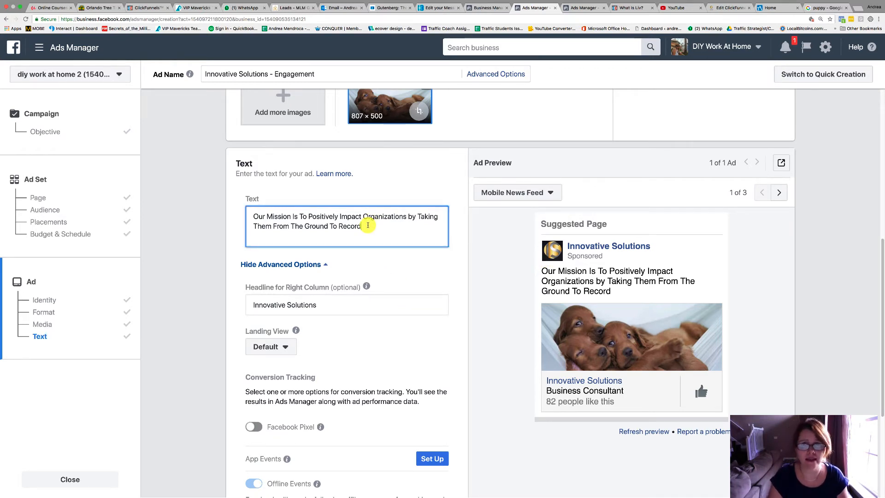
pyautogui.moveTo(368, 225); pyautogui.dragTo(256, 215)
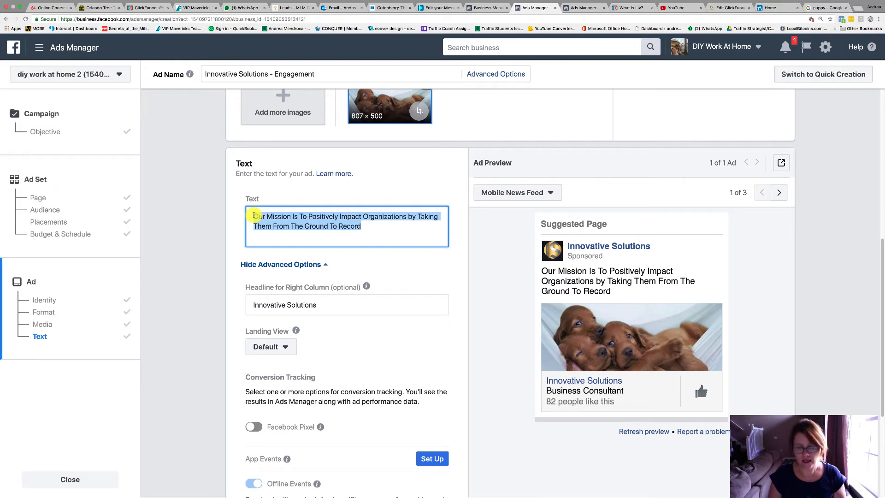
pyautogui.click(281, 196)
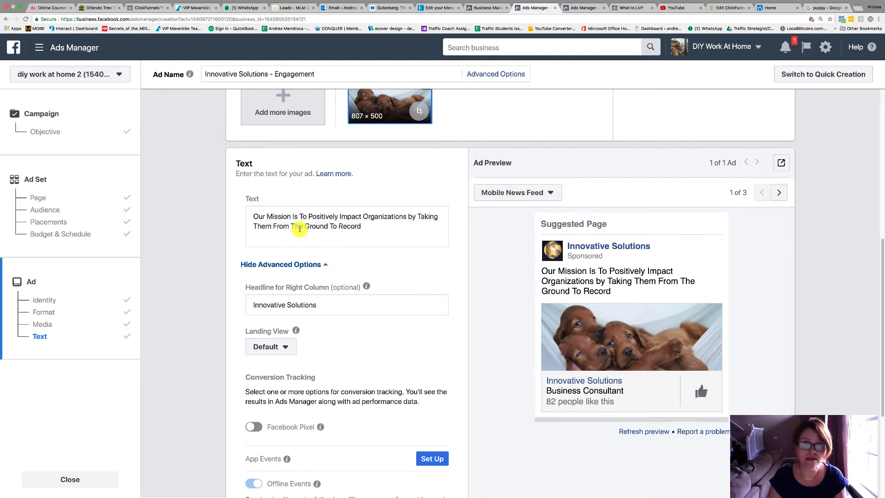
pyautogui.moveTo(363, 227); pyautogui.dragTo(249, 215)
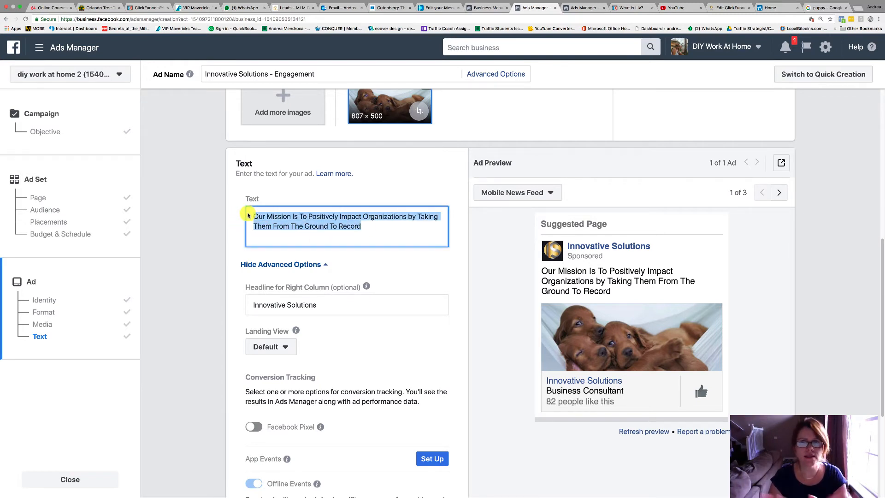
pyautogui.press('BackSpace')
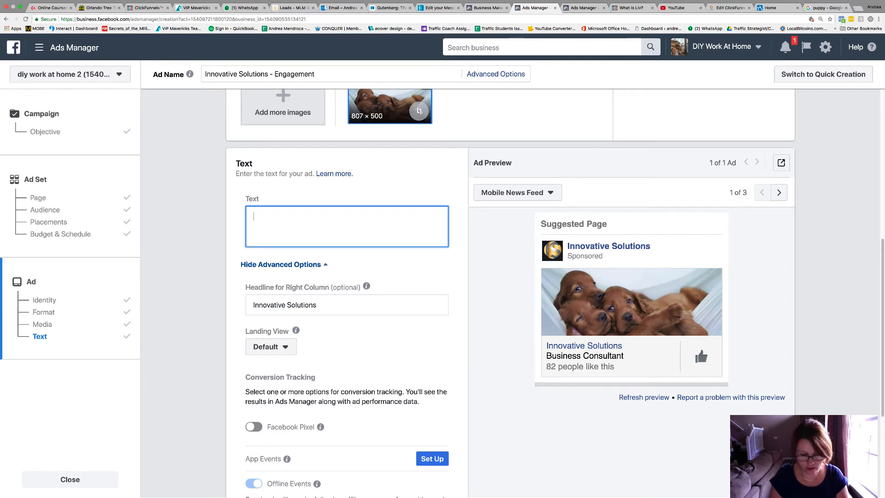
pyautogui.write('Are we add')
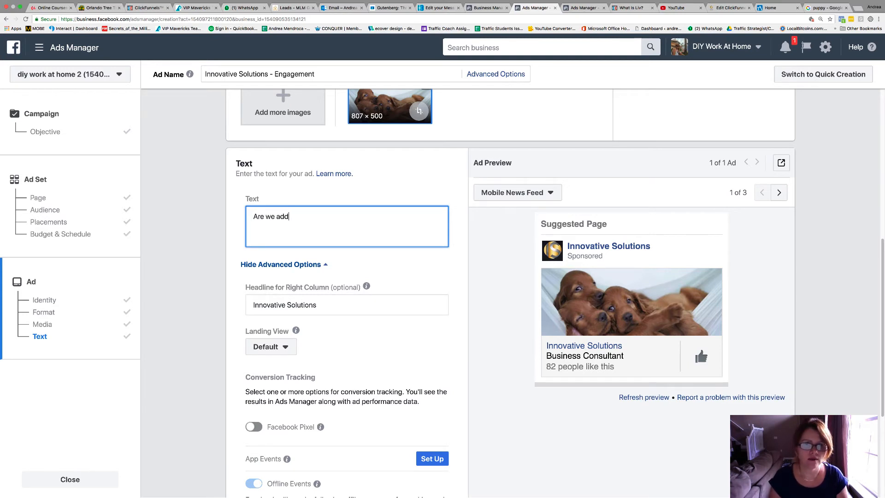
pyautogui.press('BackSpace')
pyautogui.write('orable or ')
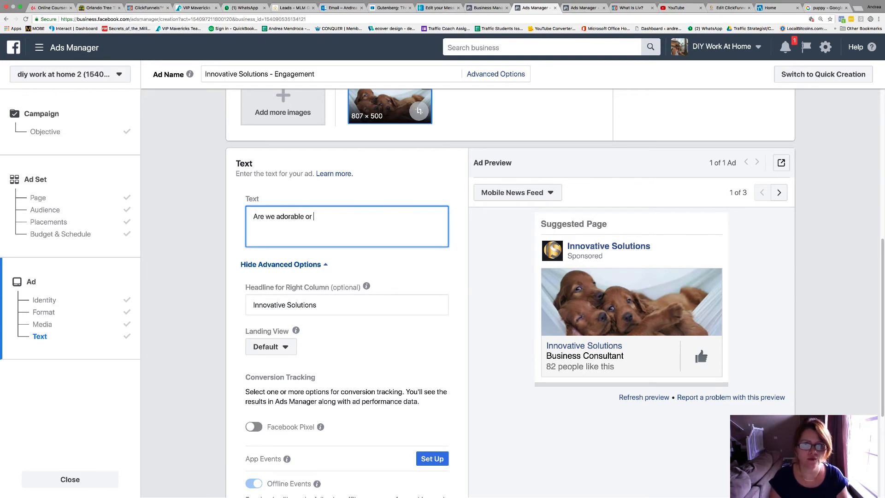
pyautogui.write('what???')
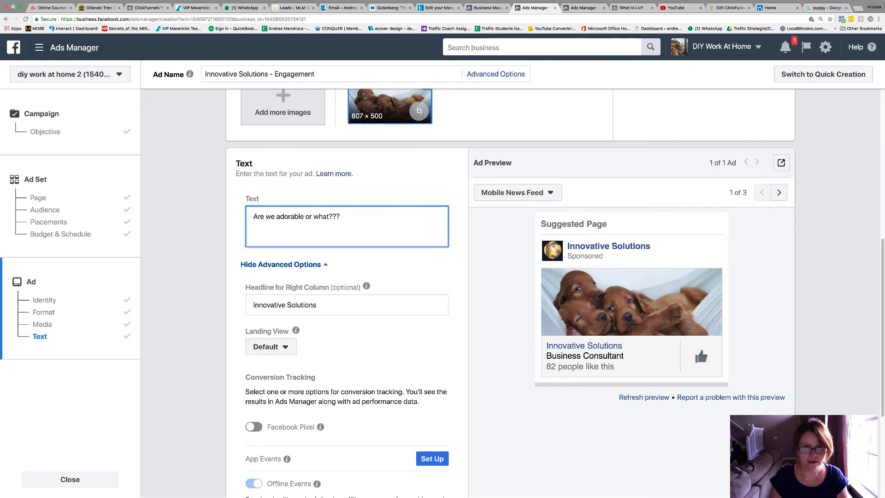
# Add a second line to the ad text reading "Friends are the best thing..."
pyautogui.press('Return')
pyautogui.write('Fir')
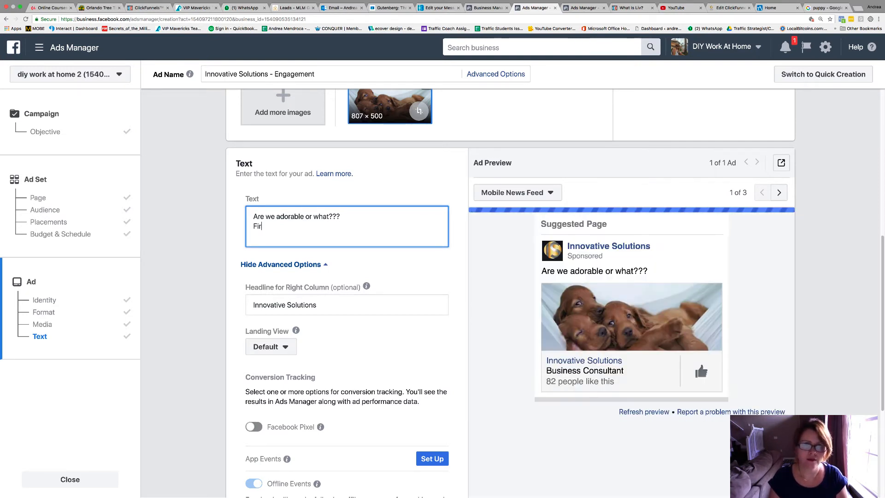
pyautogui.press('BackSpace')
pyautogui.press('BackSpace')
pyautogui.write('riends are the')
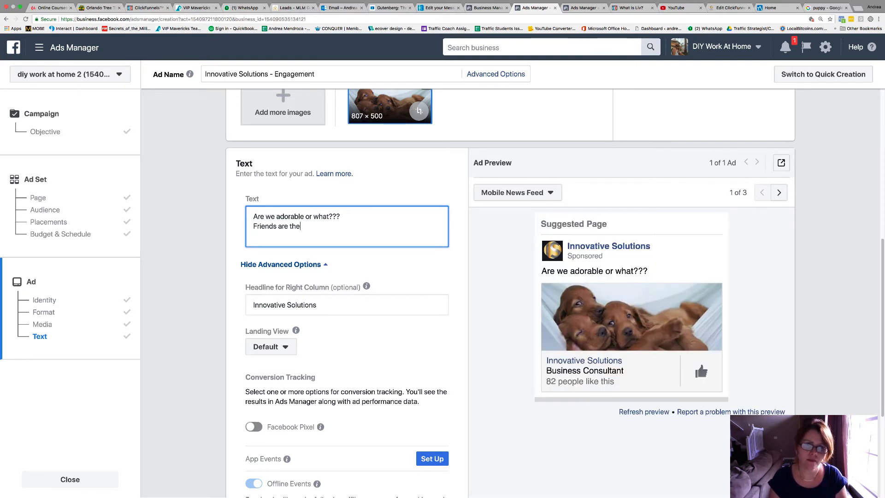
pyautogui.write(' best thing...')
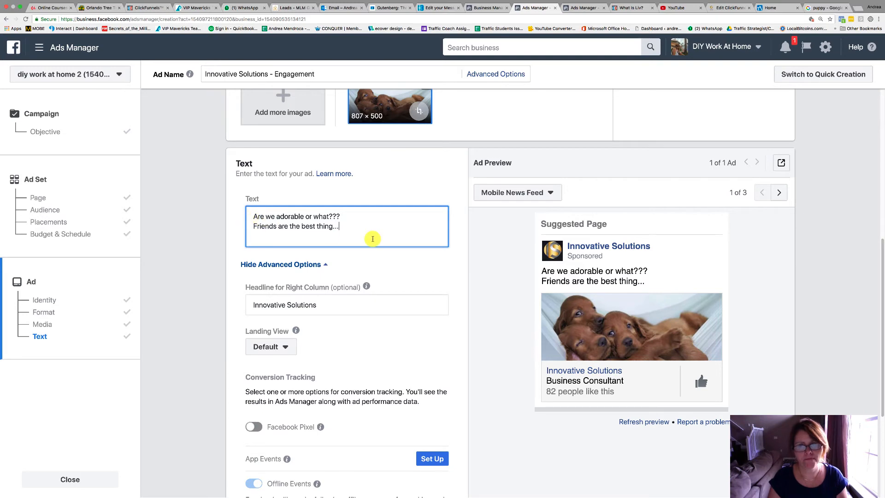
pyautogui.scroll(-2, 372, 238)
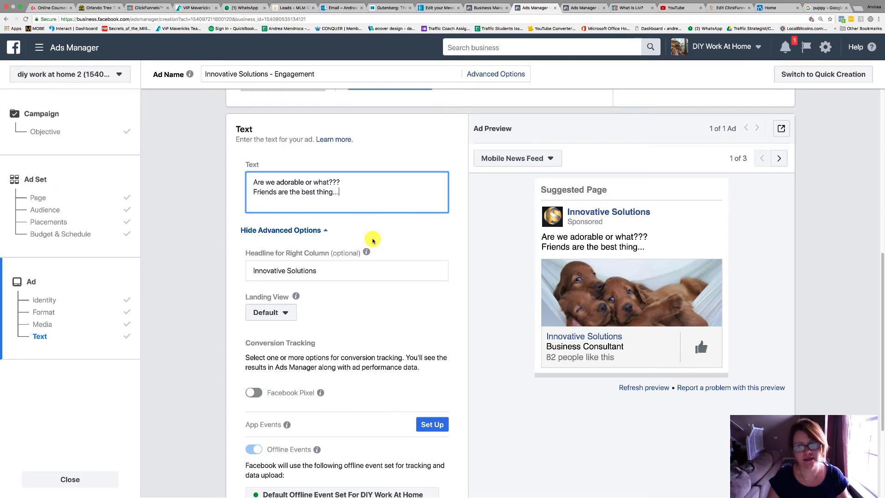
# Submit the completed Innovative Solutions page likes ad for publishing
pyautogui.scroll(-1, 371, 237)
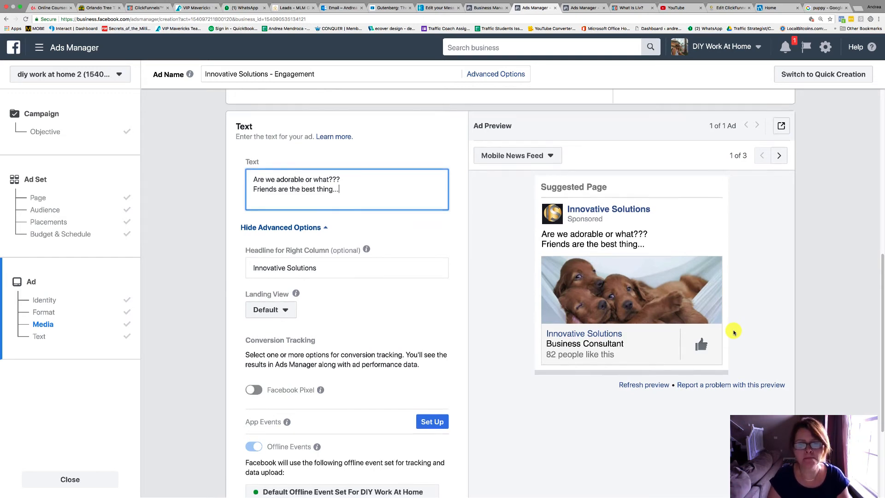
pyautogui.scroll(-3, 733, 331)
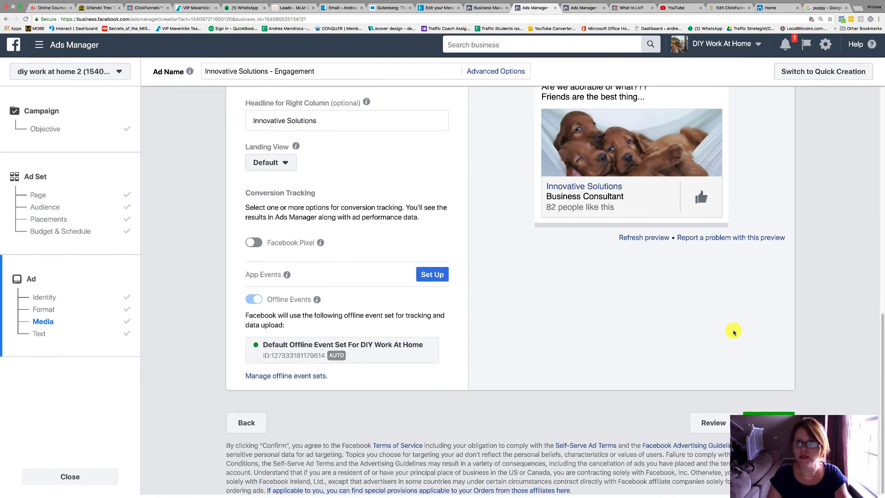
pyautogui.click(735, 425)
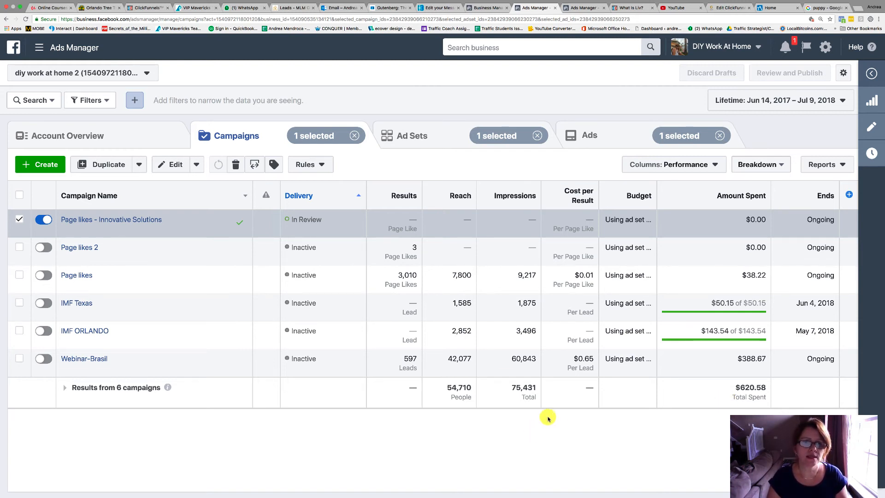
# Check the delivery status of the "Page likes - Innovative Solutions" campaign and reload the campaign list
pyautogui.moveTo(282, 221); pyautogui.dragTo(321, 222)
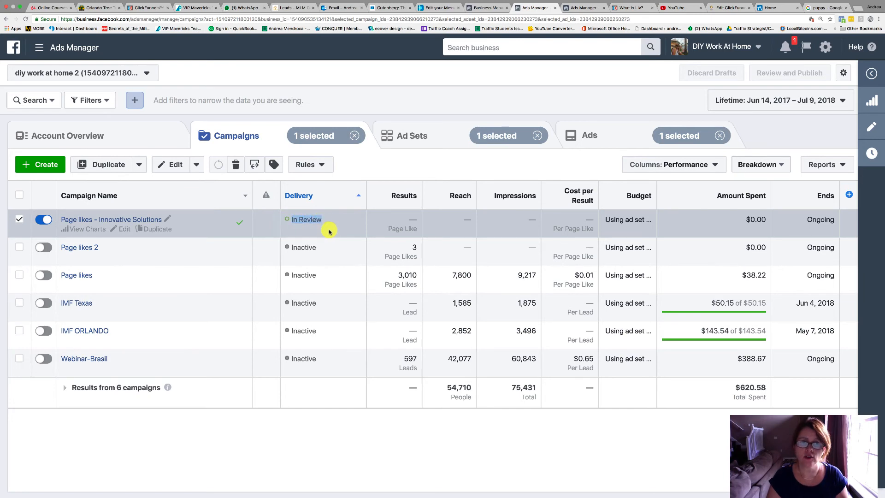
pyautogui.click(343, 253)
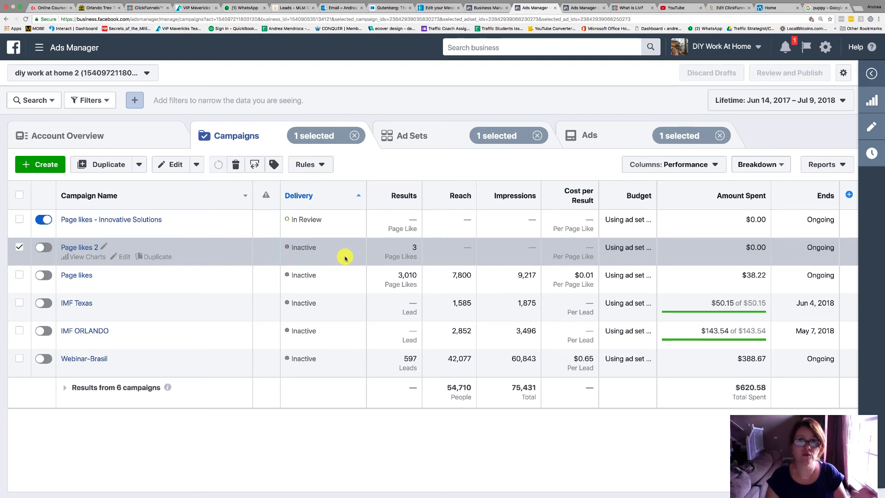
pyautogui.click(25, 20)
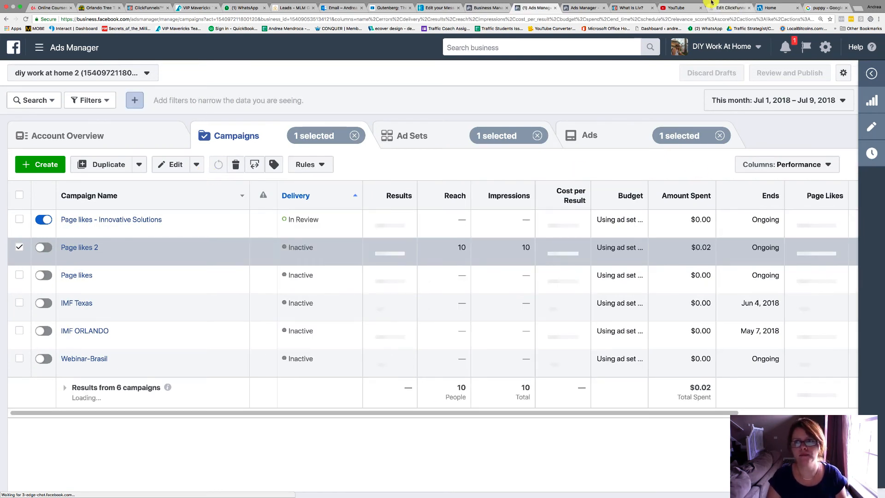
pyautogui.moveTo(710, 1)
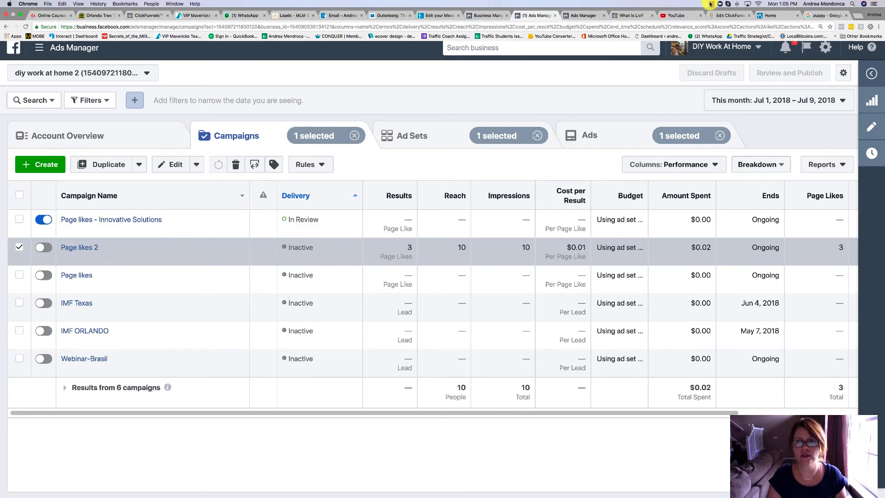
pyautogui.click(712, 5)
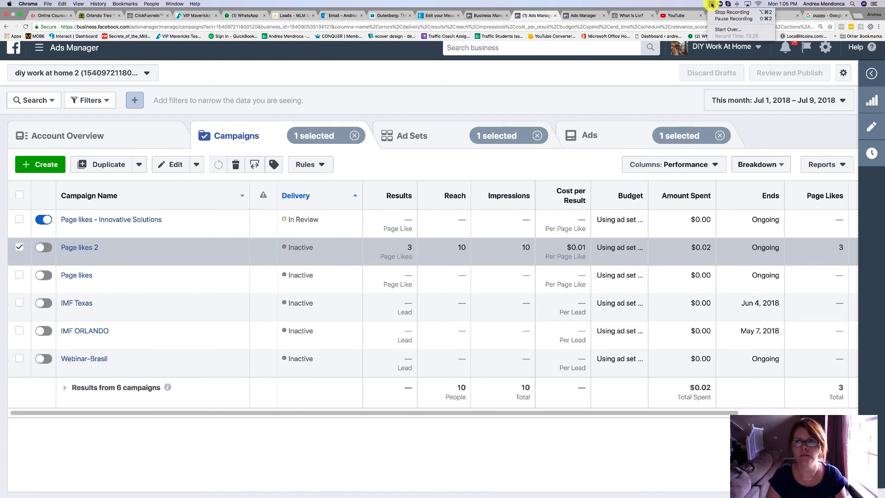
pyautogui.click(723, 19)
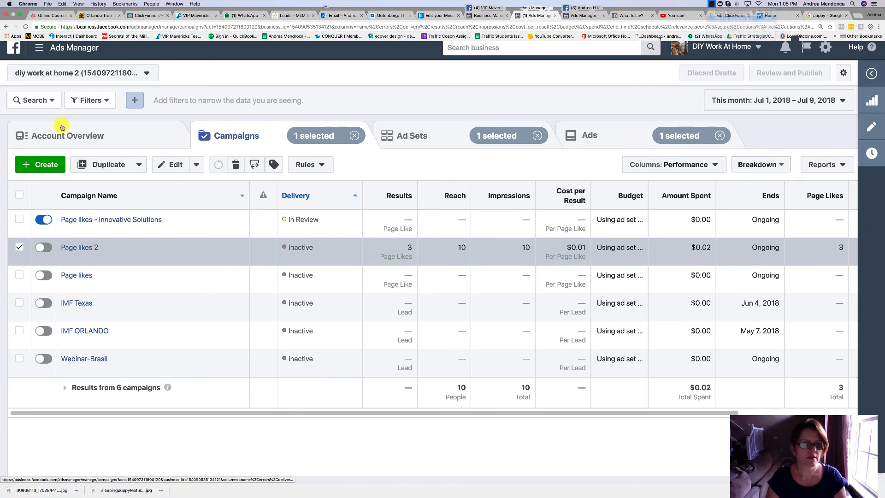
# Refresh Ads Manager again to recheck the delivery of the new Innovative Solutions campaign
pyautogui.click(25, 19)
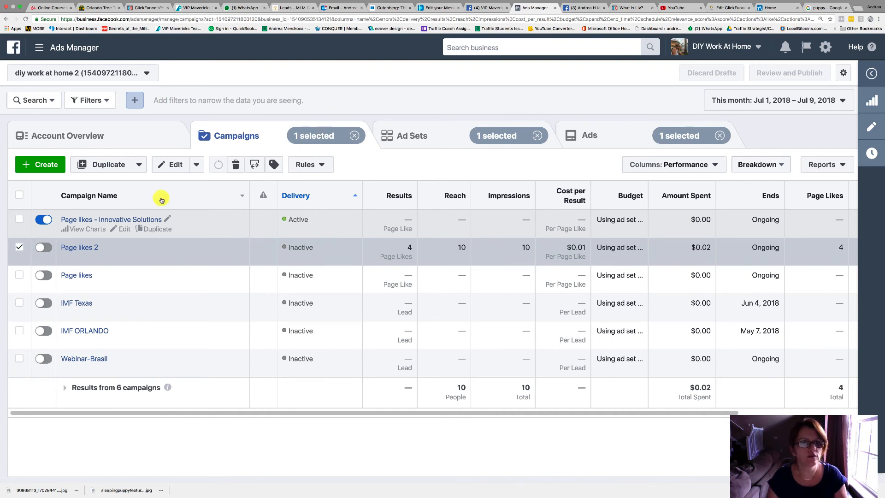
pyautogui.click(43, 221)
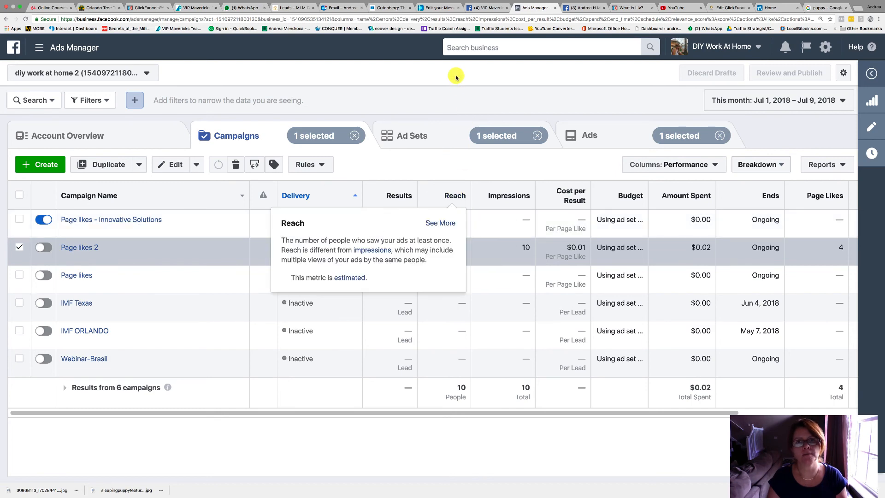
# Switch to Facebook, open the account owner's own page from the home feed and look through its likes, follows and community details
pyautogui.click(493, 8)
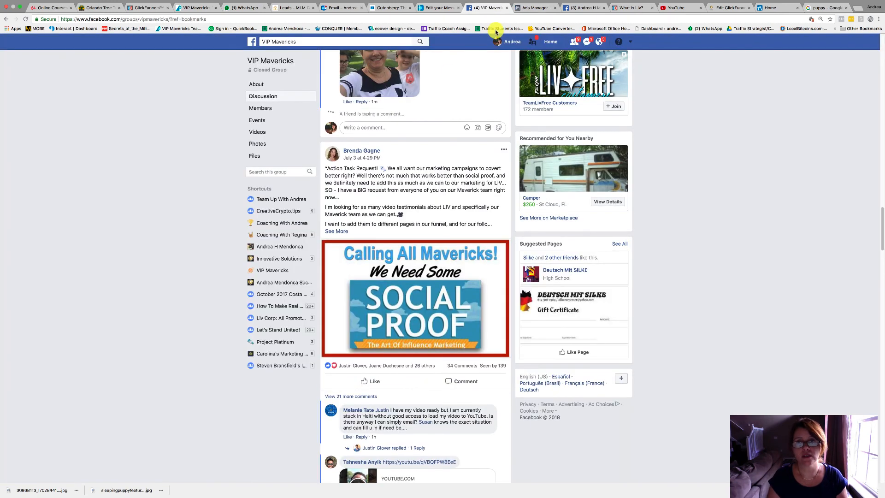
pyautogui.click(549, 42)
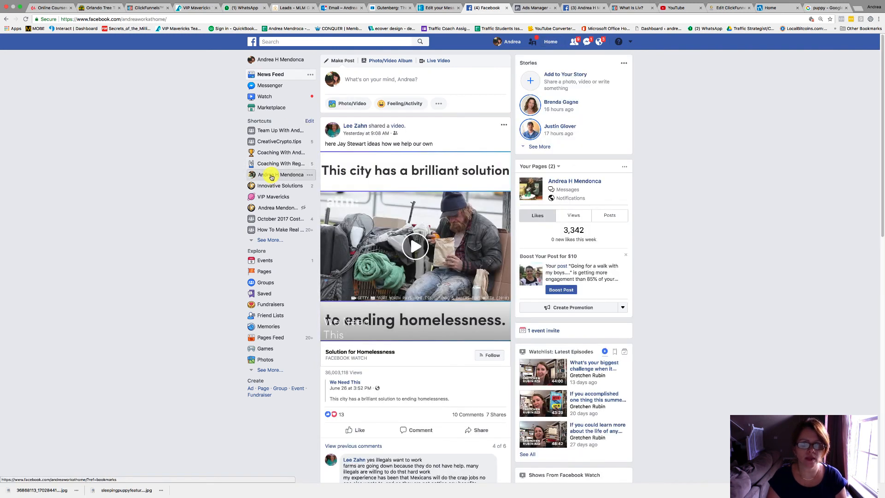
pyautogui.click(290, 176)
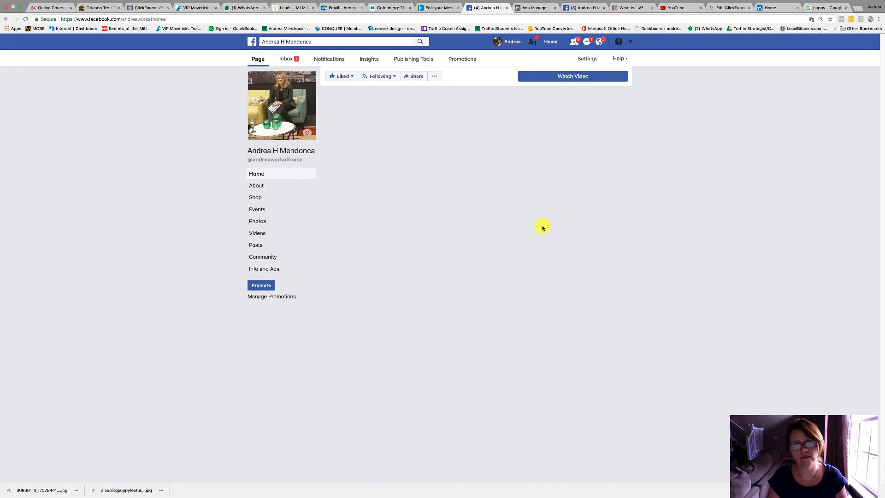
pyautogui.scroll(-3, 543, 227)
pyautogui.scroll(-2, 543, 228)
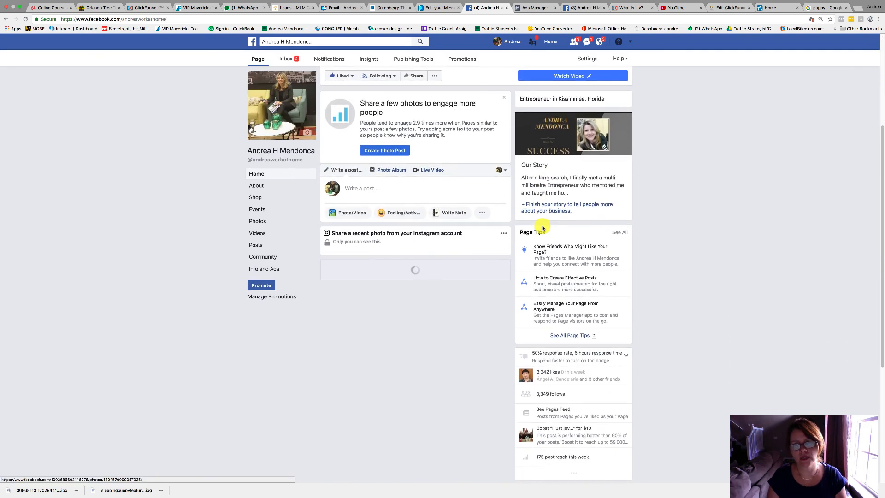
pyautogui.scroll(-2, 574, 290)
pyautogui.scroll(-1, 574, 290)
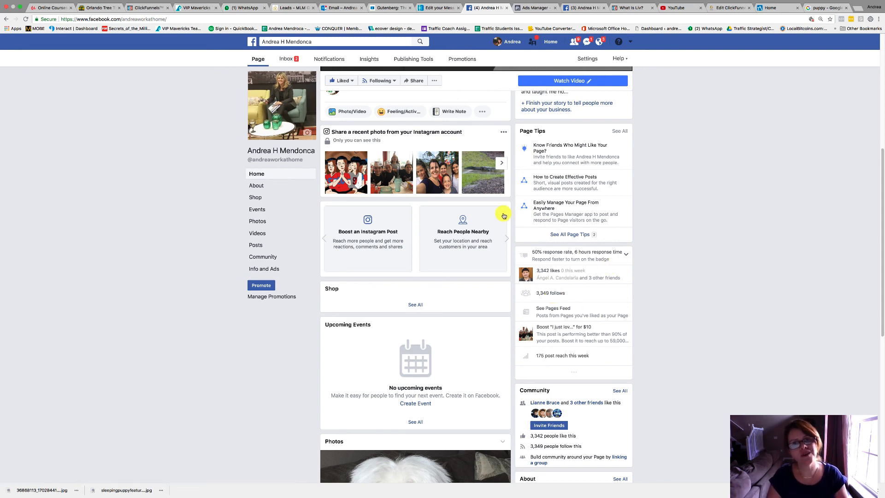
pyautogui.scroll(5, 503, 214)
pyautogui.scroll(4, 503, 214)
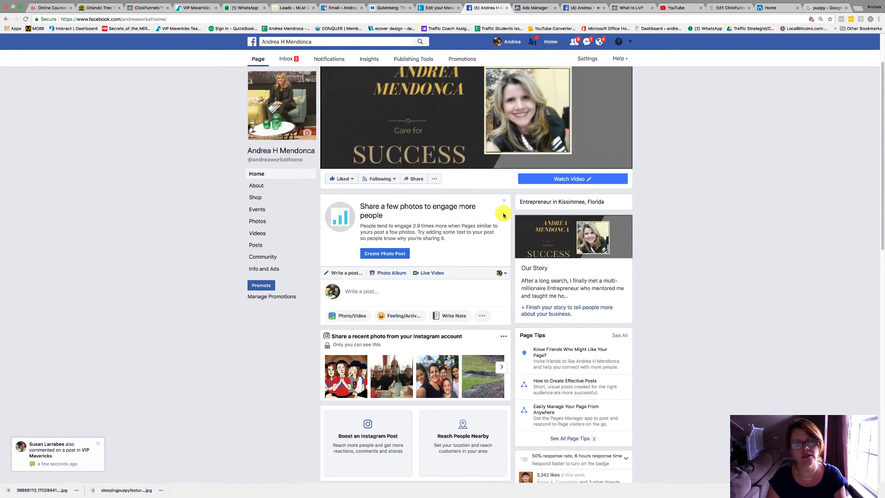